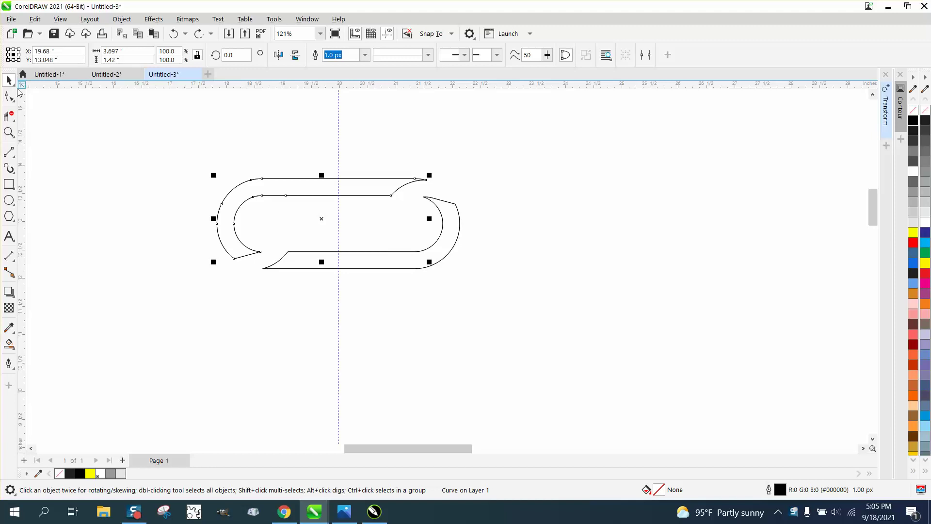
Fill both halves of the chain link with black and group the whole link
{"action": "left_click", "coordinate": [915, 125]}
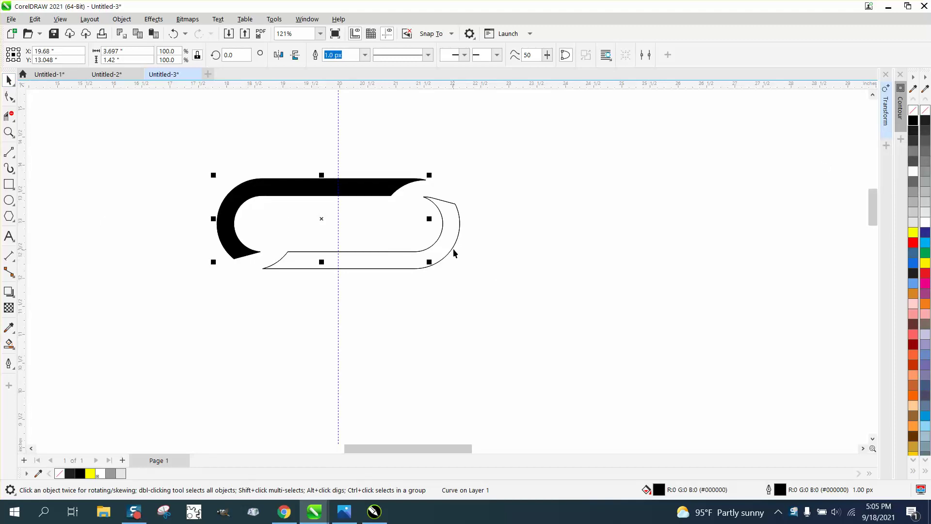
{"action": "left_click", "coordinate": [455, 250]}
{"action": "left_click", "coordinate": [914, 122]}
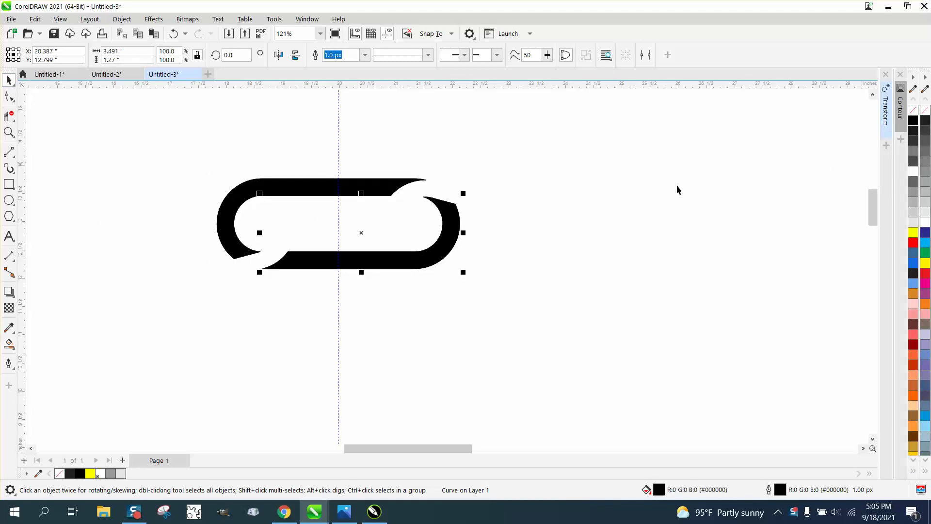
{"action": "scroll", "coordinate": [325, 196], "scroll_direction": "down", "scroll_amount": 1}
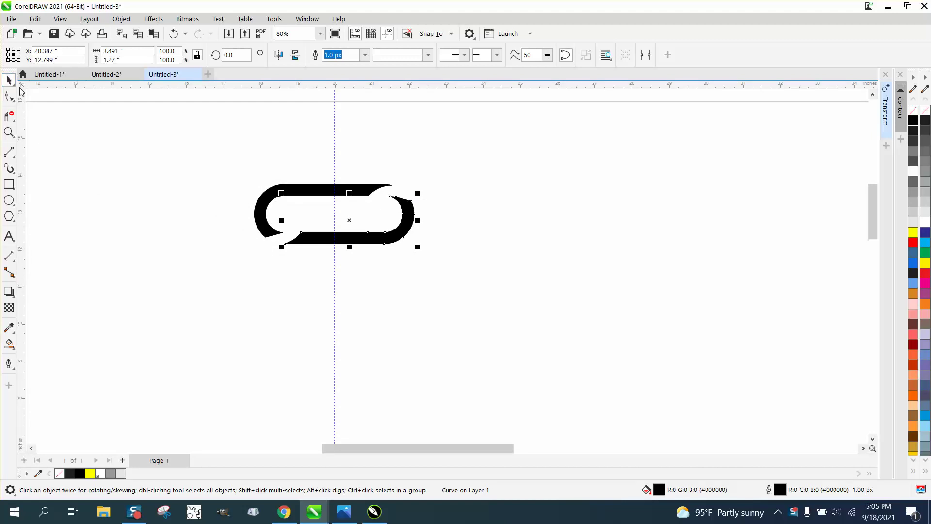
{"action": "left_click_drag", "start_coordinate": [200, 129], "coordinate": [508, 305]}
{"action": "key", "text": "ctrl+g"}
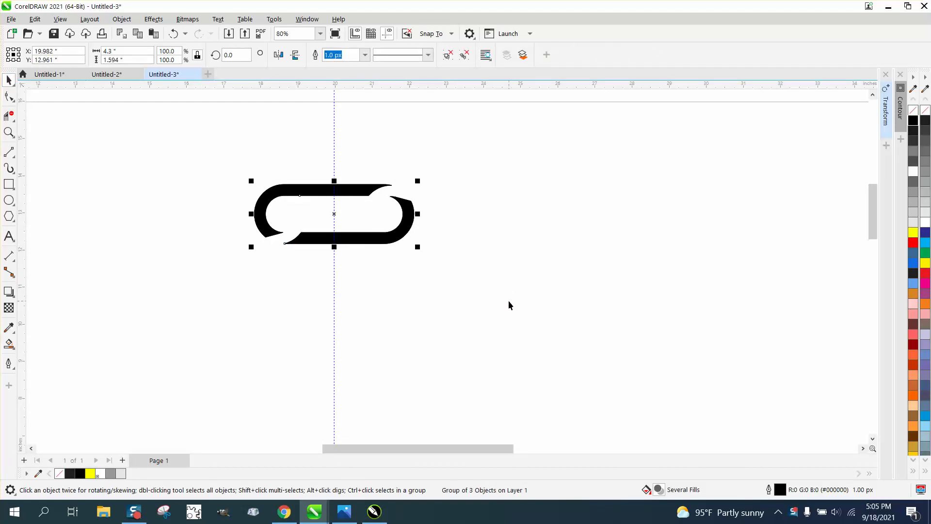
Move the black link group's rotation center down to the intersection of the two guidelines
{"action": "scroll", "coordinate": [508, 305], "scroll_direction": "down", "scroll_amount": 2}
{"action": "left_click", "coordinate": [368, 223]}
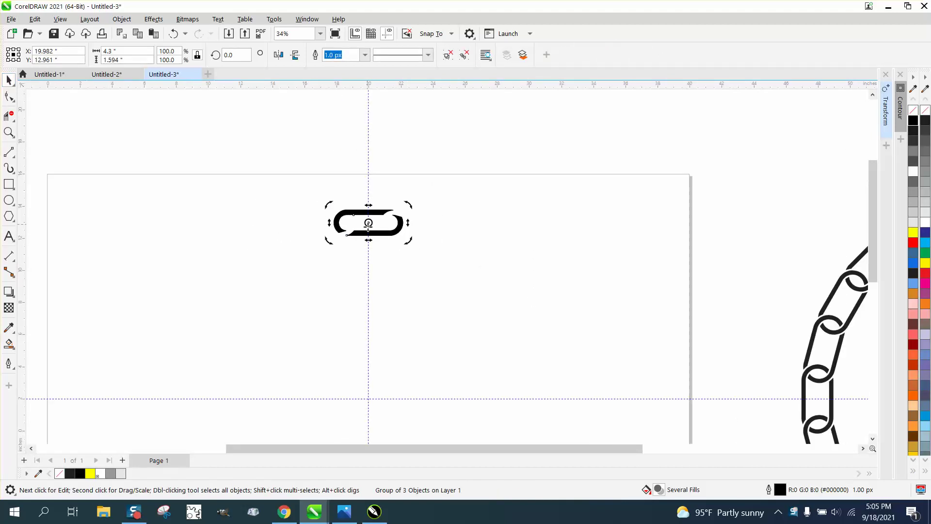
{"action": "left_click", "coordinate": [363, 393]}
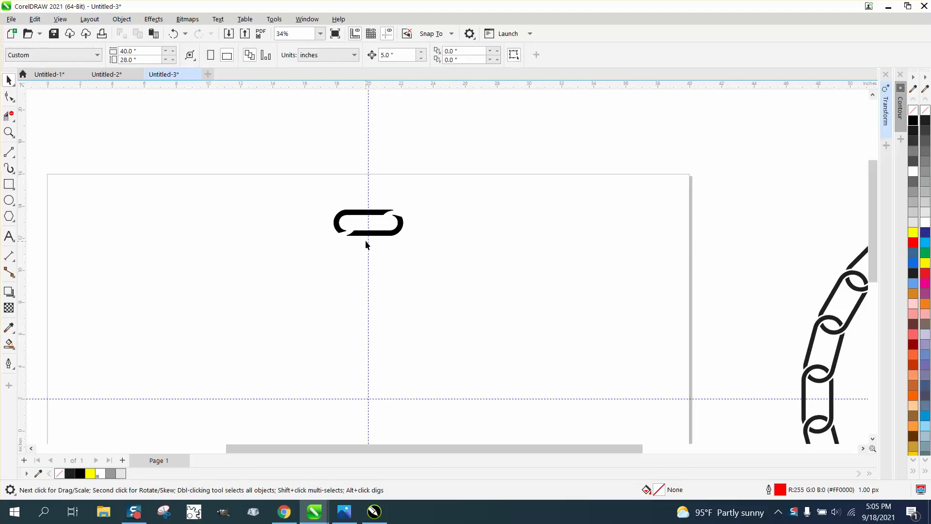
{"action": "left_click", "coordinate": [380, 234]}
{"action": "left_click", "coordinate": [371, 227]}
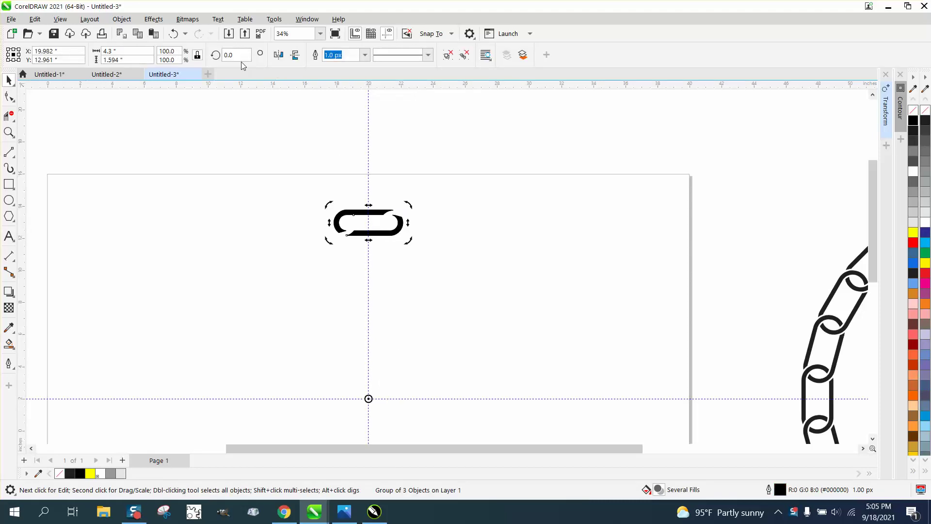
Rotate the link 15 degrees about the guideline intersection and place a copy at 0 degrees
{"action": "type", "text": "15"}
{"action": "key", "text": "Return"}
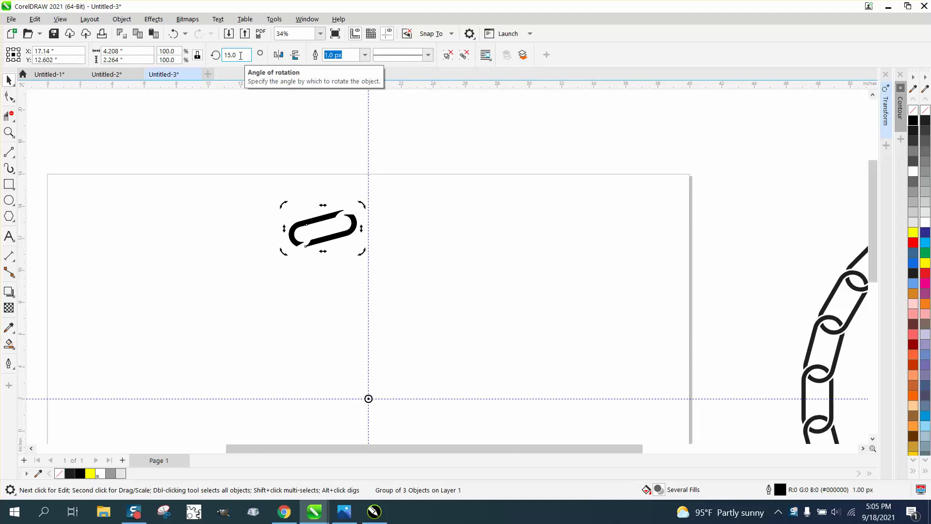
{"action": "left_click_drag", "start_coordinate": [229, 55], "coordinate": [223, 56]}
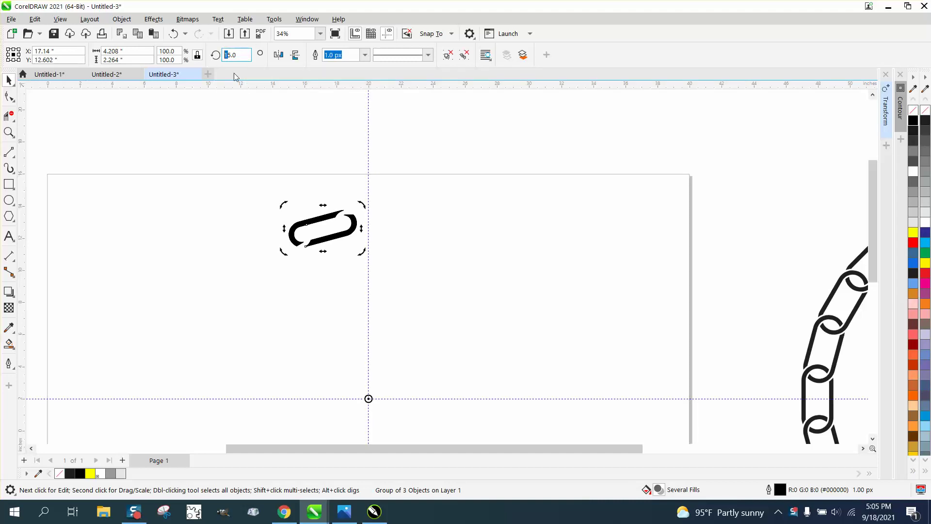
{"action": "double_click", "coordinate": [231, 55]}
{"action": "type", "text": "0"}
{"action": "key", "text": "Return"}
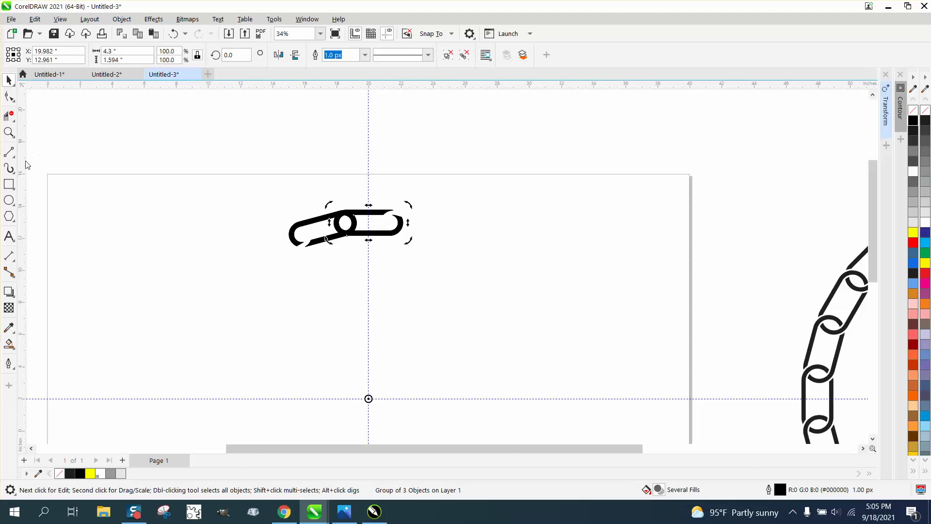
Check the overlap of the two black links up close, then undo the rotation, the copy, the grouping and both black fills
{"action": "left_click", "coordinate": [9, 132]}
{"action": "left_click_drag", "start_coordinate": [296, 219], "coordinate": [476, 303]}
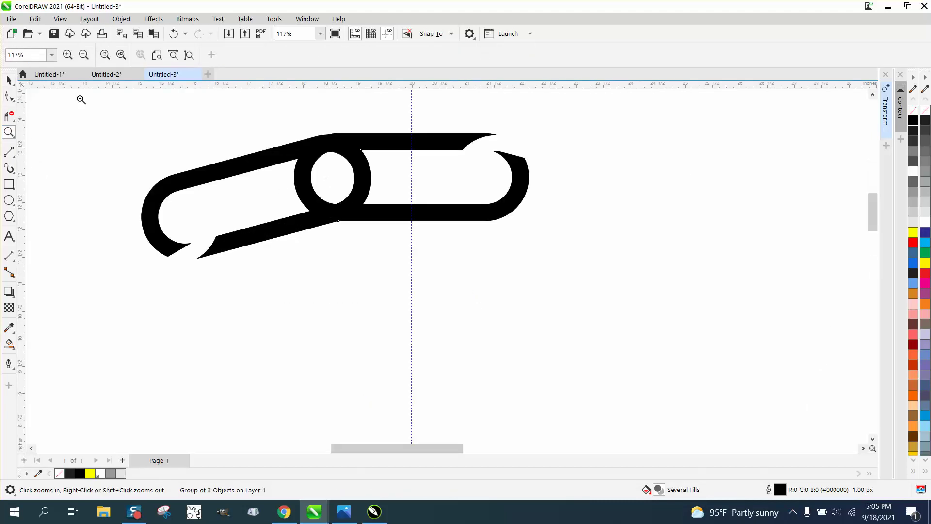
{"action": "left_click", "coordinate": [176, 34]}
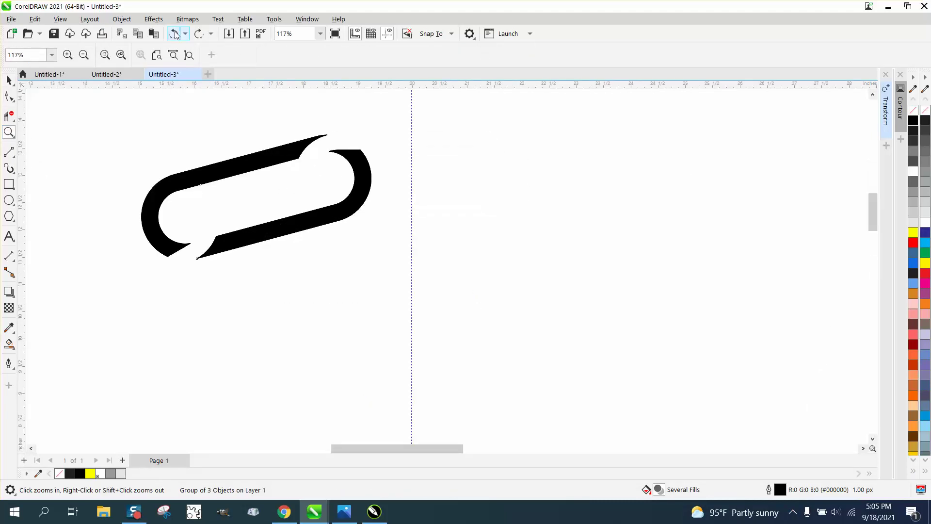
{"action": "left_click", "coordinate": [176, 34]}
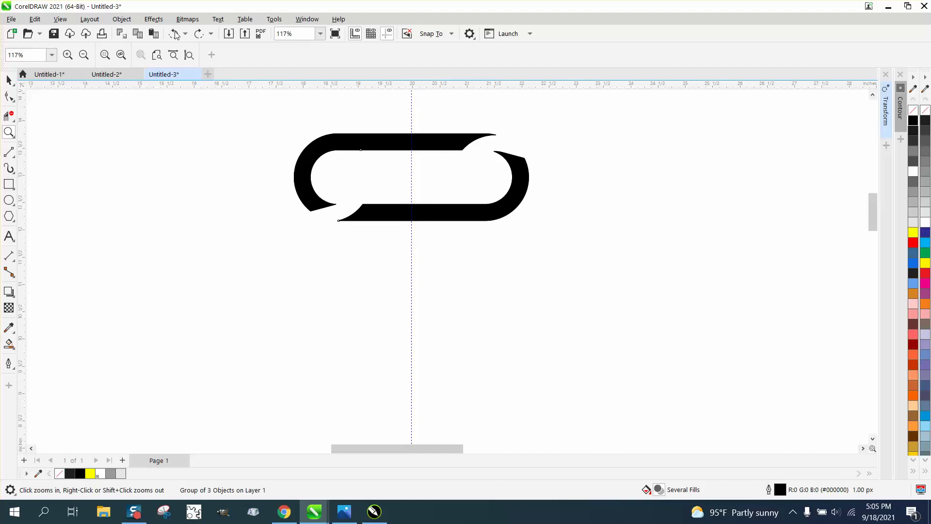
{"action": "left_click", "coordinate": [175, 35]}
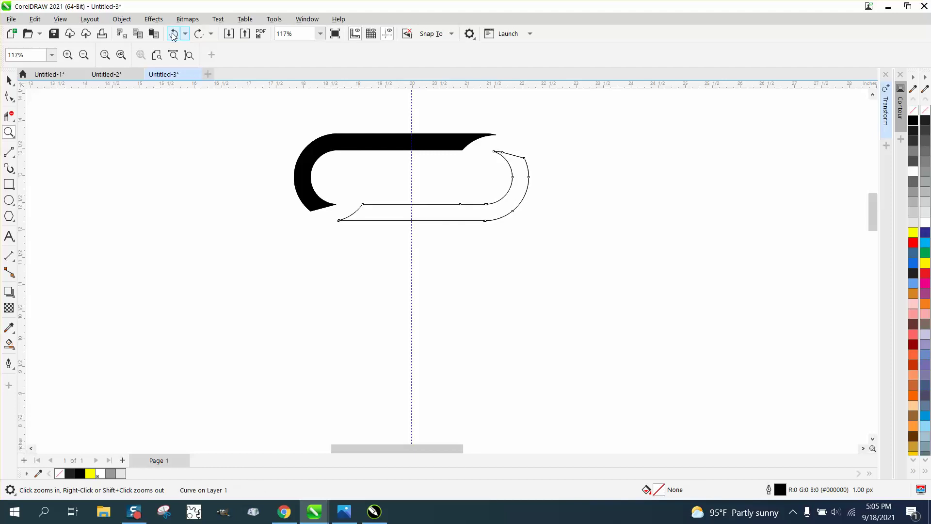
{"action": "left_click", "coordinate": [174, 35]}
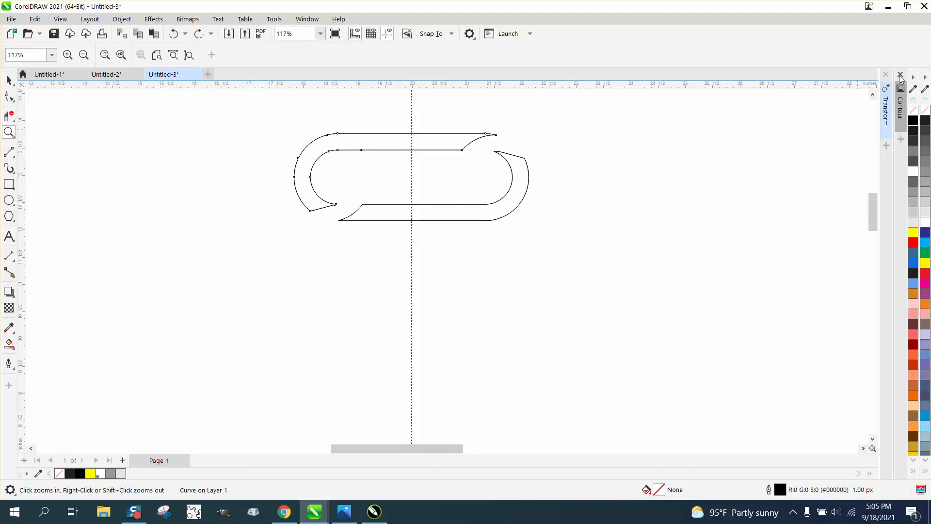
Apply a To center contour with a 0.001" offset to each of the link's two halves
{"action": "left_click", "coordinate": [901, 126]}
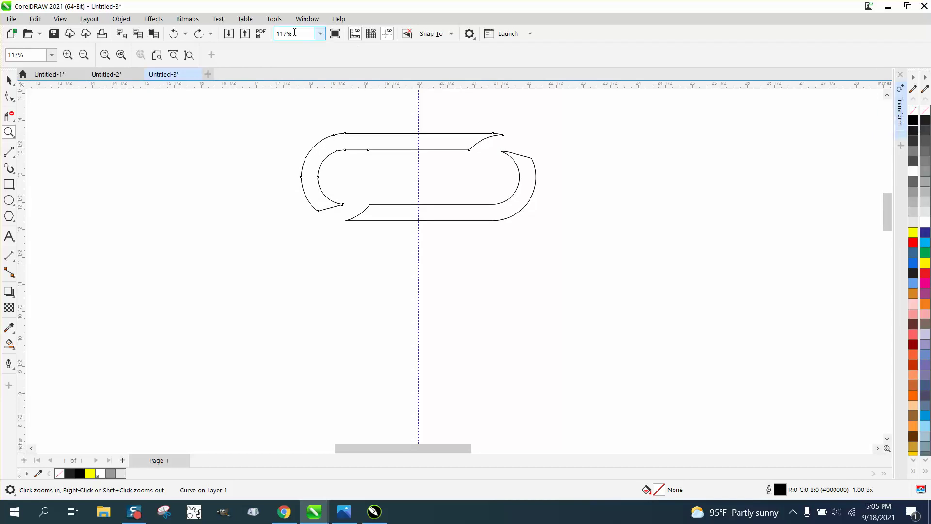
{"action": "left_click", "coordinate": [154, 19]}
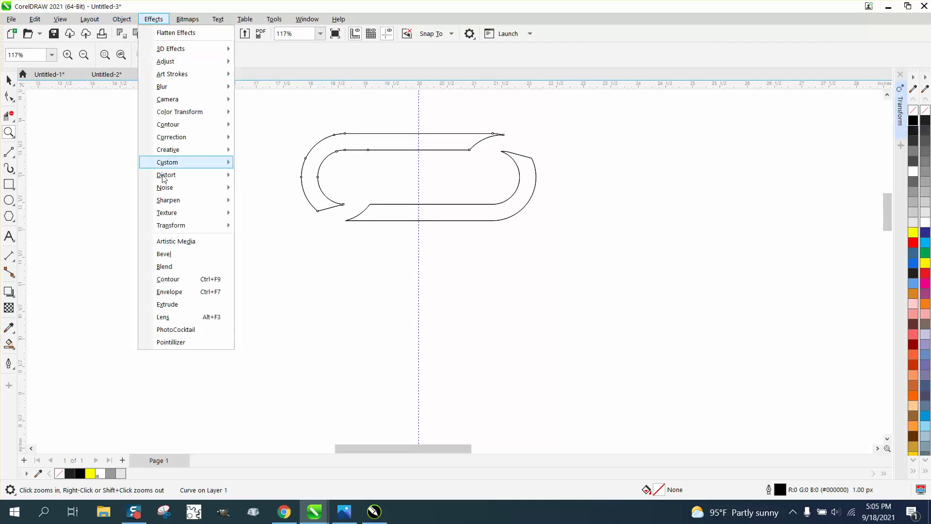
{"action": "left_click", "coordinate": [171, 278]}
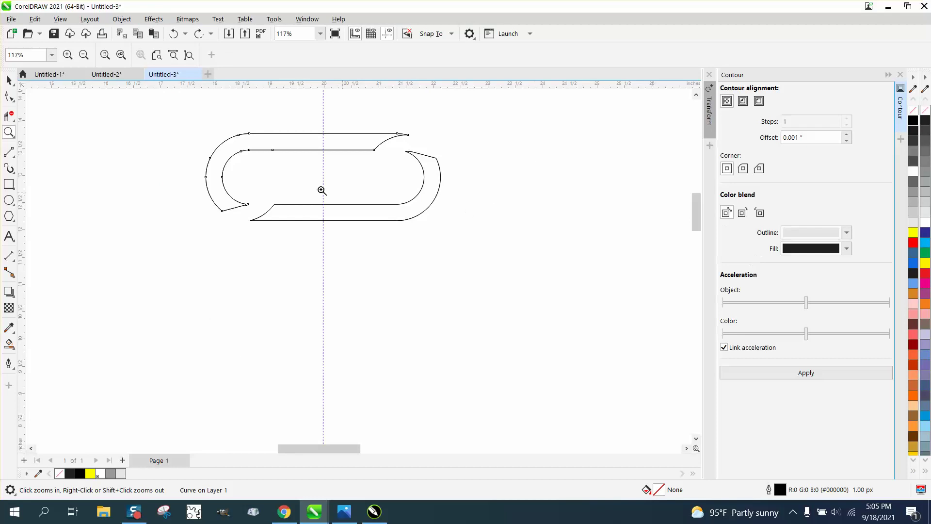
{"action": "left_click", "coordinate": [9, 80]}
{"action": "left_click", "coordinate": [214, 128]}
{"action": "left_click", "coordinate": [273, 143]}
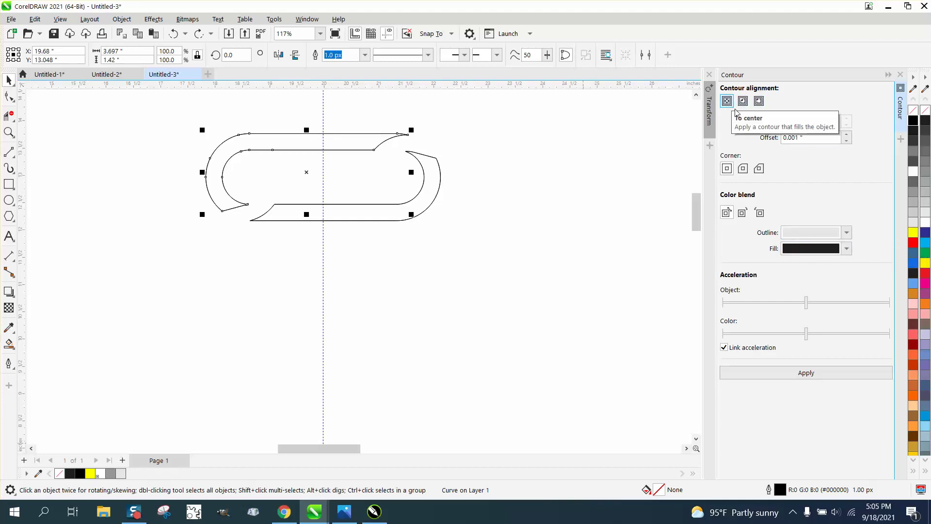
{"action": "left_click", "coordinate": [805, 374]}
{"action": "left_click", "coordinate": [436, 194]}
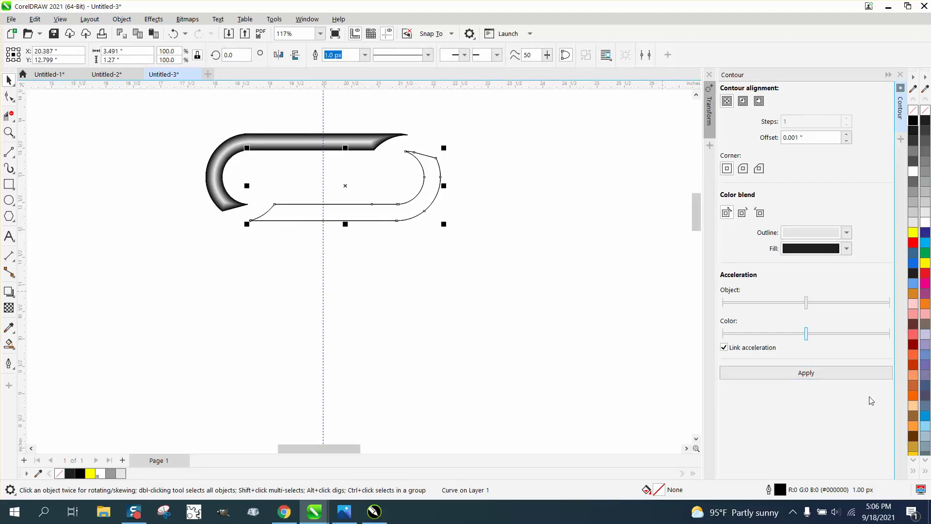
{"action": "left_click", "coordinate": [820, 378]}
Group the contoured link and move its rotation center to the intersection of the guidelines
{"action": "left_click_drag", "start_coordinate": [150, 108], "coordinate": [581, 260]}
{"action": "key", "text": "ctrl+g"}
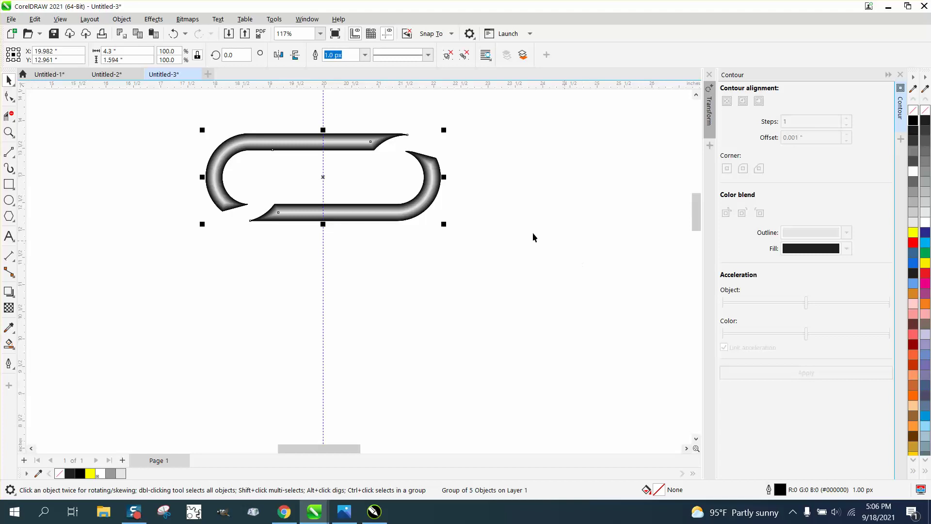
{"action": "scroll", "coordinate": [488, 172], "scroll_direction": "down", "scroll_amount": 1}
{"action": "scroll", "coordinate": [402, 181], "scroll_direction": "down", "scroll_amount": 1}
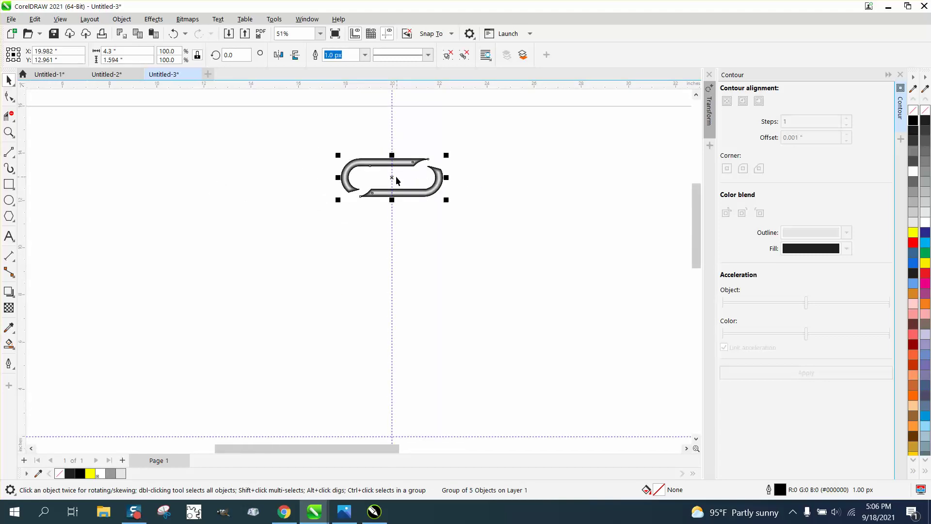
{"action": "left_click", "coordinate": [394, 175]}
{"action": "left_click_drag", "start_coordinate": [393, 177], "coordinate": [394, 391]}
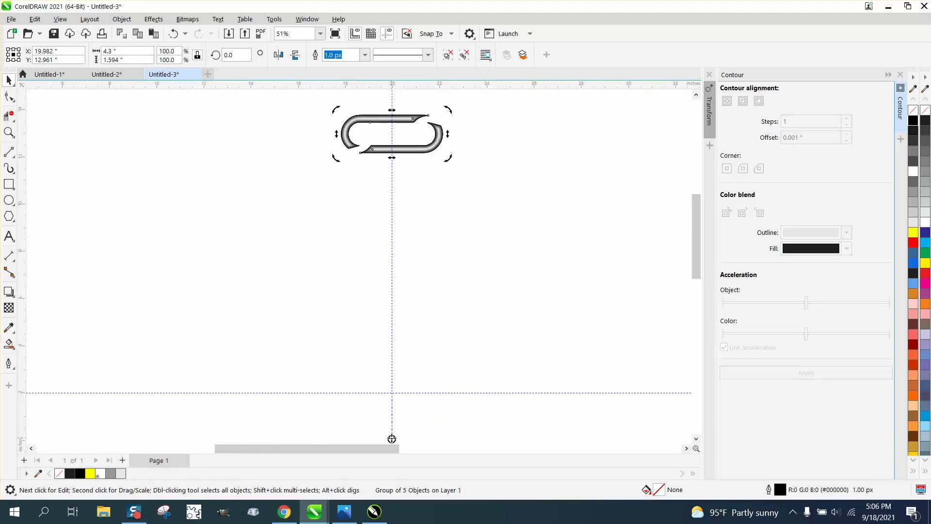
{"action": "left_click_drag", "start_coordinate": [392, 439], "coordinate": [392, 395]}
{"action": "left_click", "coordinate": [425, 313]}
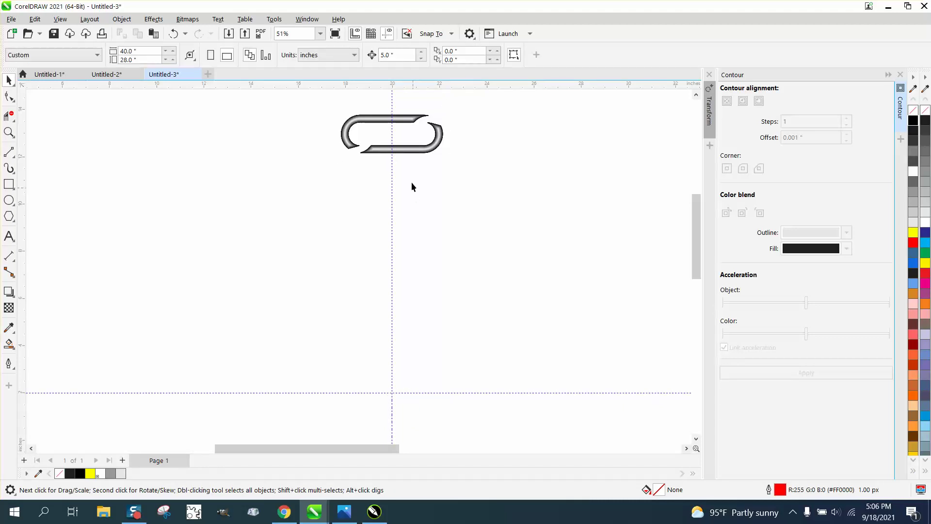
{"action": "left_click", "coordinate": [421, 147]}
{"action": "left_click", "coordinate": [393, 134]}
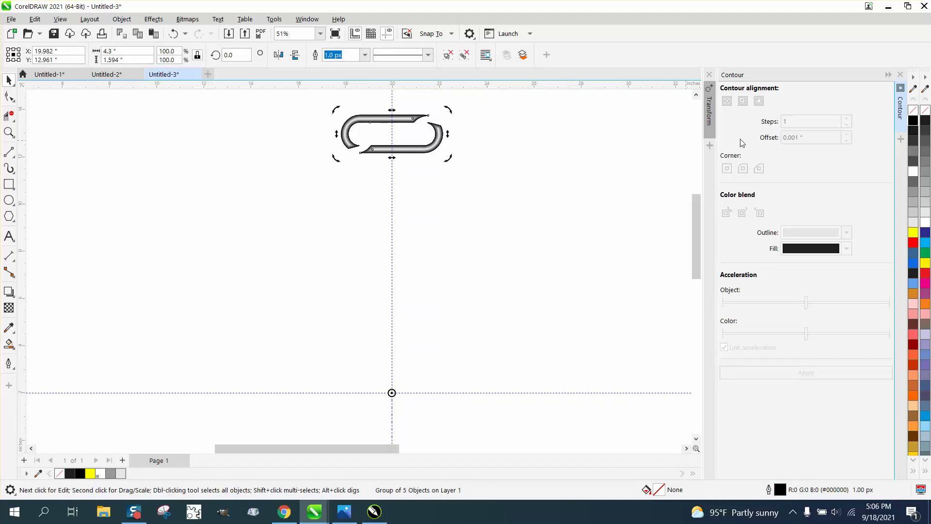
Rotate the contoured link by 15 degrees with 23 copies around its moved rotation center
{"action": "left_click", "coordinate": [712, 125]}
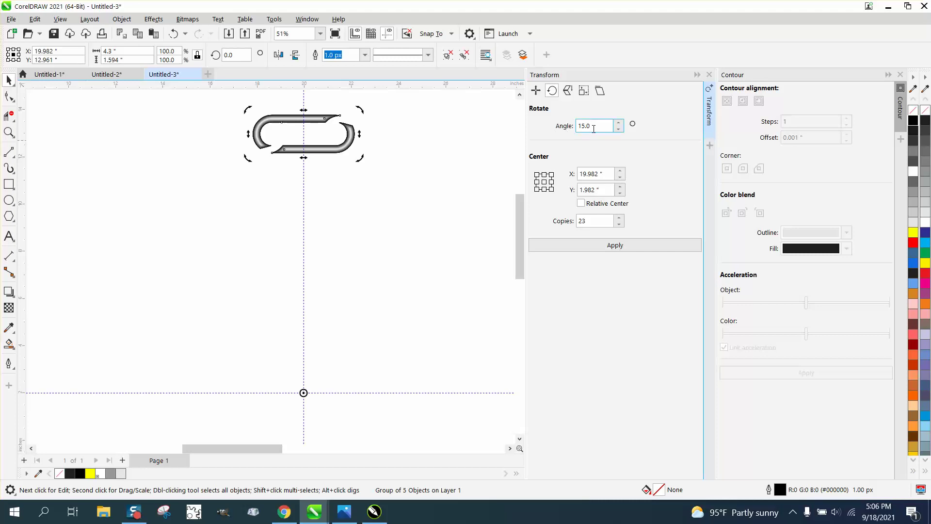
{"action": "left_click", "coordinate": [590, 222]}
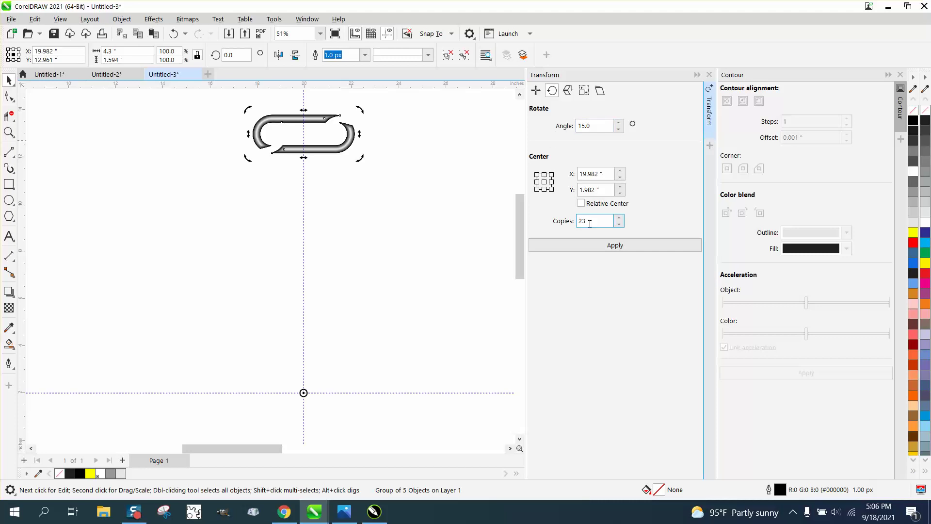
{"action": "left_click", "coordinate": [619, 249]}
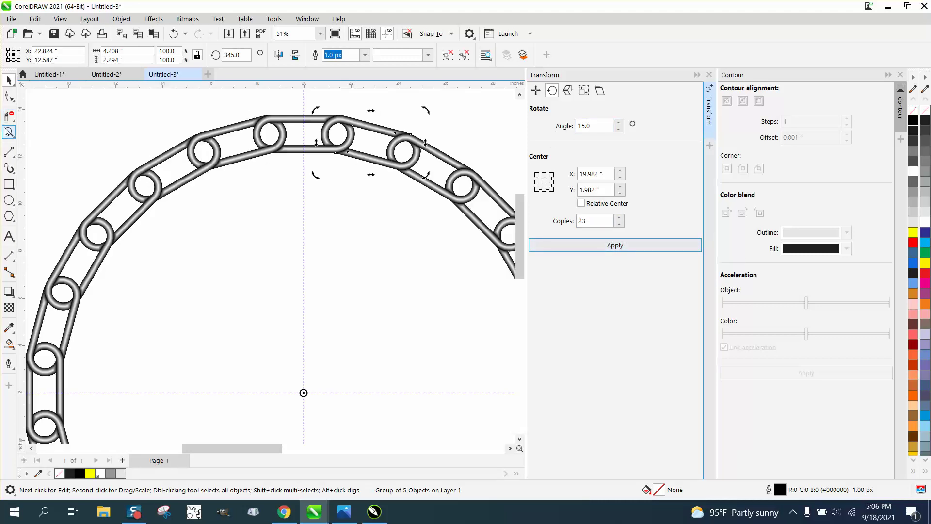
Examine up close how the contoured links overlap and interlock around the chain circle
{"action": "key", "text": "z"}
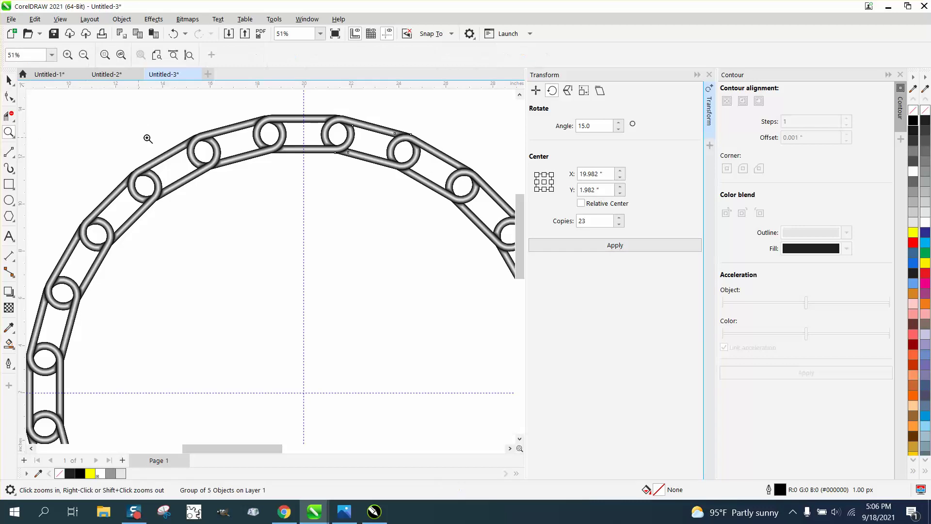
{"action": "left_click_drag", "start_coordinate": [183, 128], "coordinate": [267, 183]}
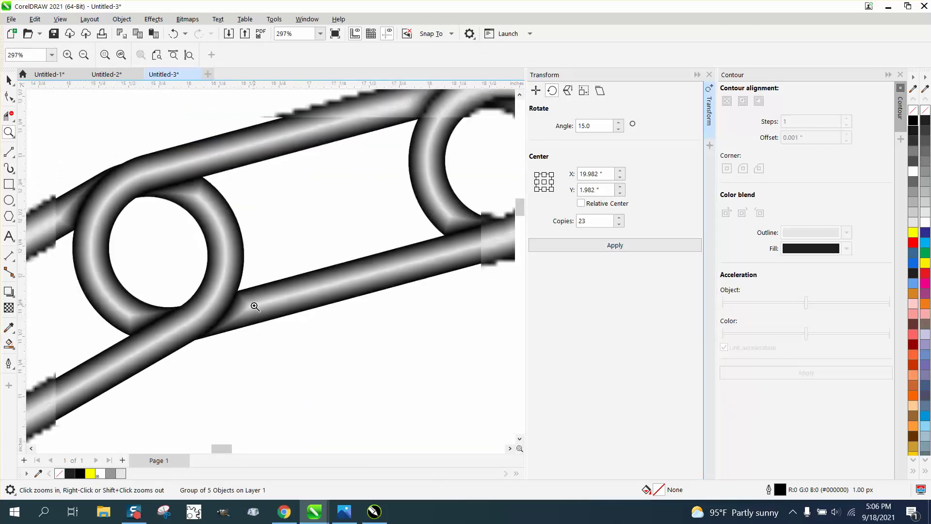
{"action": "scroll", "coordinate": [252, 304], "scroll_direction": "down", "scroll_amount": 2}
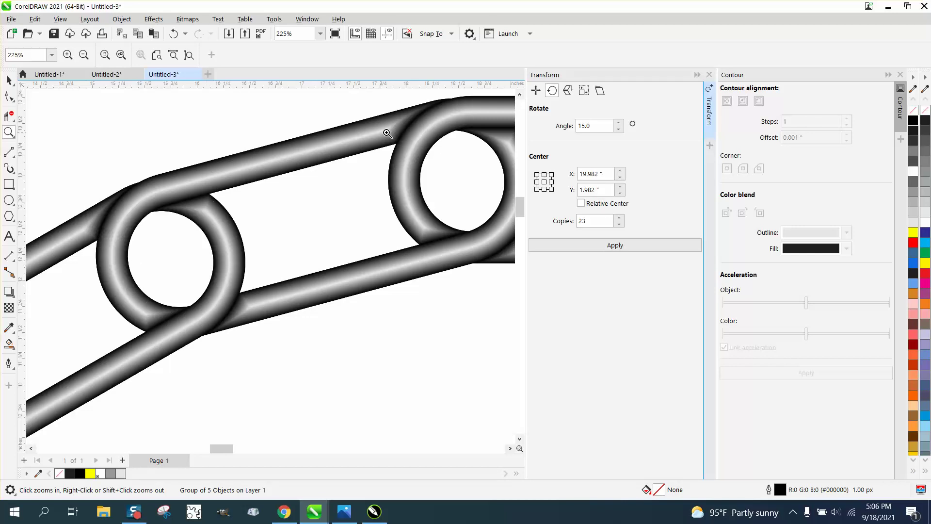
{"action": "scroll", "coordinate": [385, 135], "scroll_direction": "down", "scroll_amount": 3}
{"action": "scroll", "coordinate": [387, 137], "scroll_direction": "down", "scroll_amount": 1}
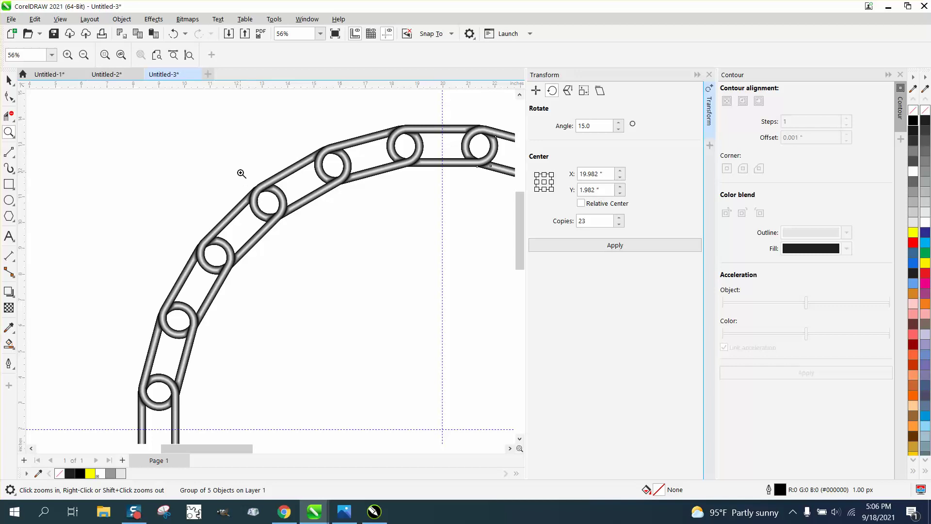
{"action": "left_click_drag", "start_coordinate": [241, 173], "coordinate": [316, 231]}
{"action": "scroll", "coordinate": [251, 206], "scroll_direction": "down", "scroll_amount": 6}
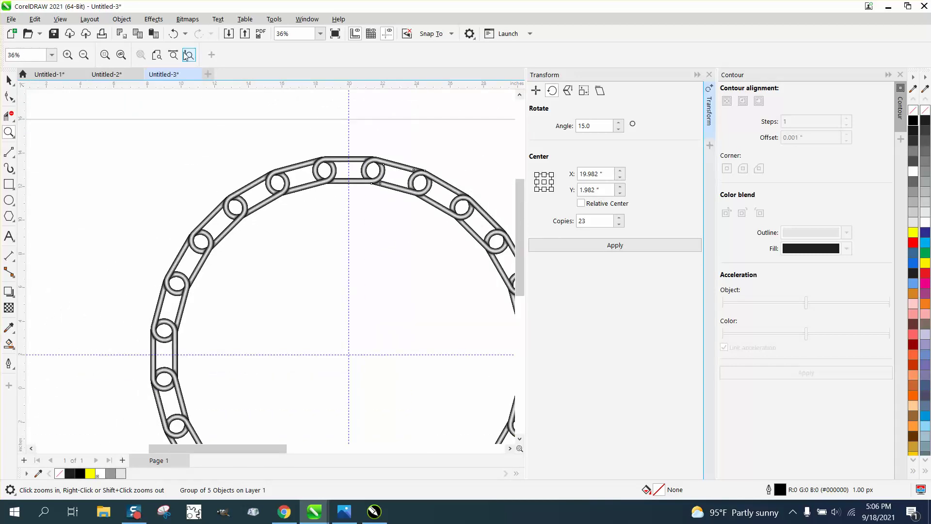
Undo the rotated copies, the link's grouping and the contours on both halves
{"action": "left_click", "coordinate": [173, 34]}
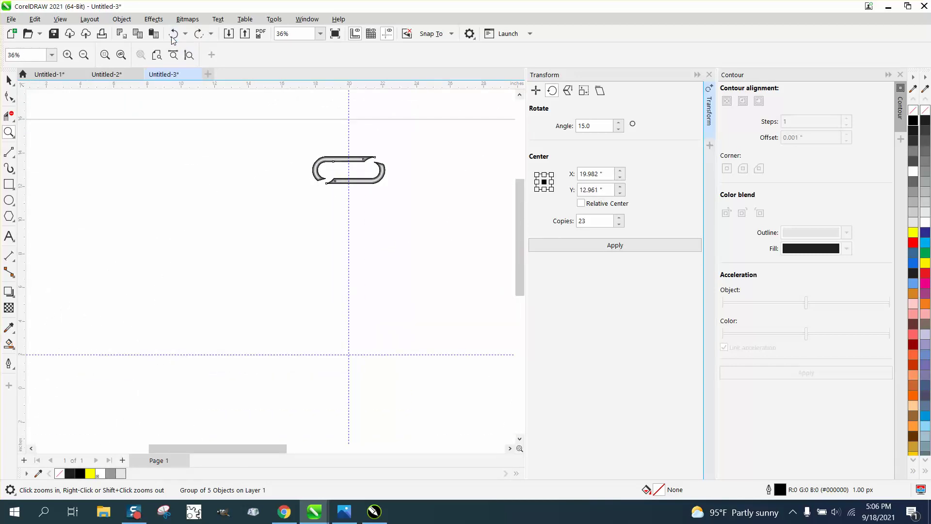
{"action": "left_click", "coordinate": [172, 37]}
{"action": "left_click", "coordinate": [172, 37]}
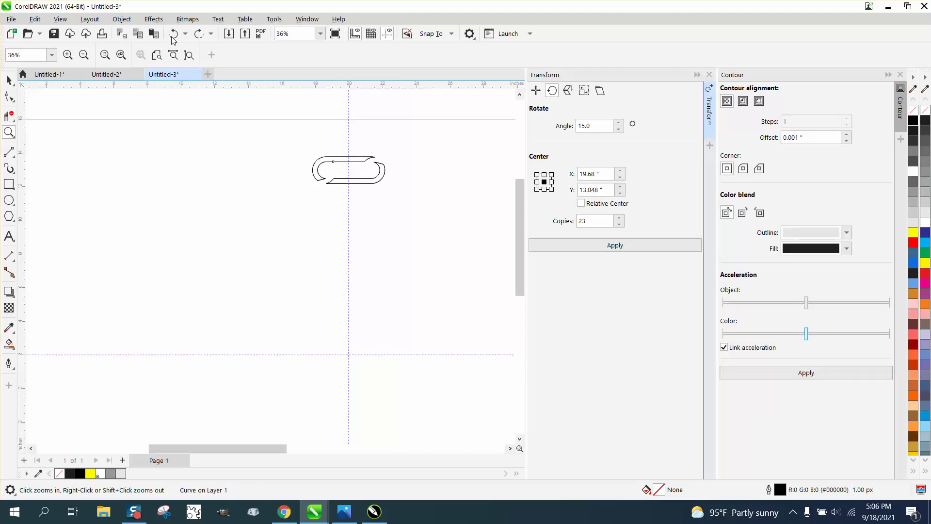
Color the outlines of both link halves cyan (C:100 M:0 Y:0 K:0)
{"action": "left_click_drag", "start_coordinate": [311, 148], "coordinate": [473, 226]}
{"action": "key", "text": "space"}
{"action": "left_click_drag", "start_coordinate": [42, 138], "coordinate": [301, 292]}
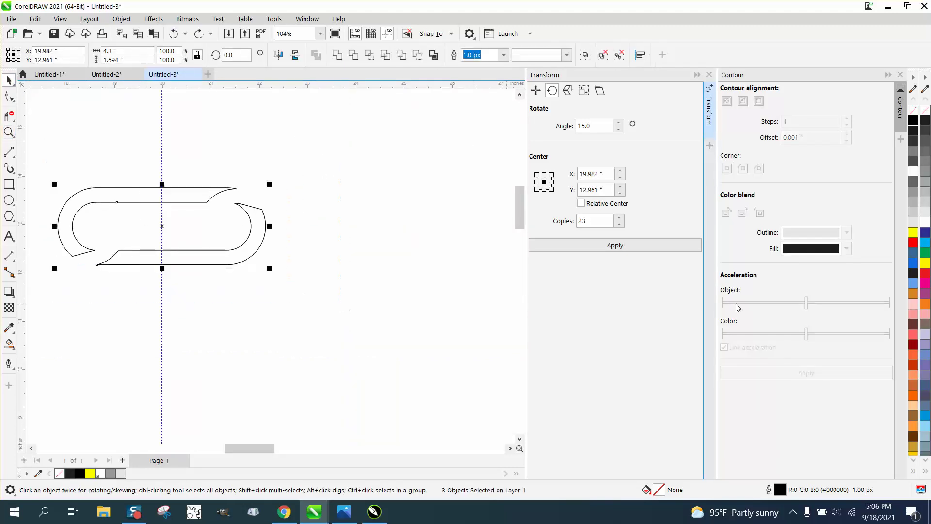
{"action": "right_click", "coordinate": [925, 242]}
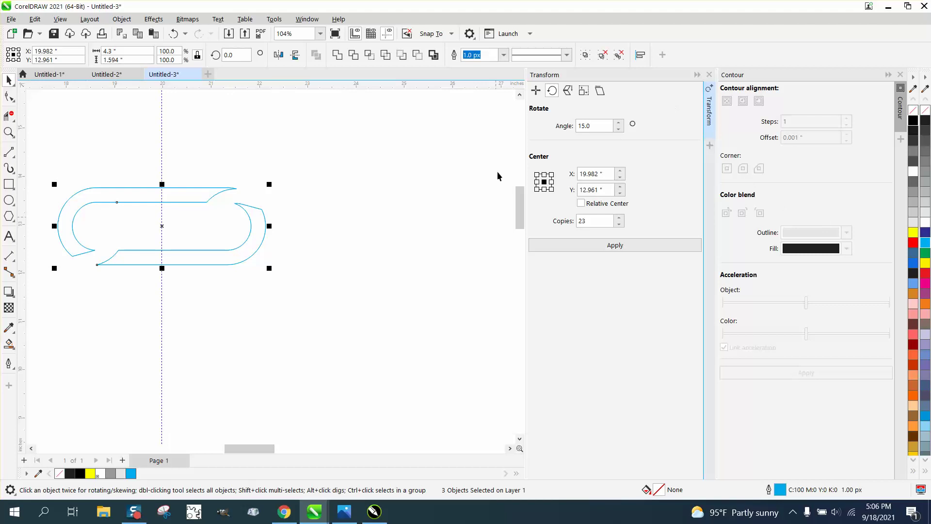
Check the contour outline palette for a matching blue and set the outlines of both link halves to R57 G106 B150
{"action": "key", "text": "Escape"}
{"action": "left_click", "coordinate": [92, 201]}
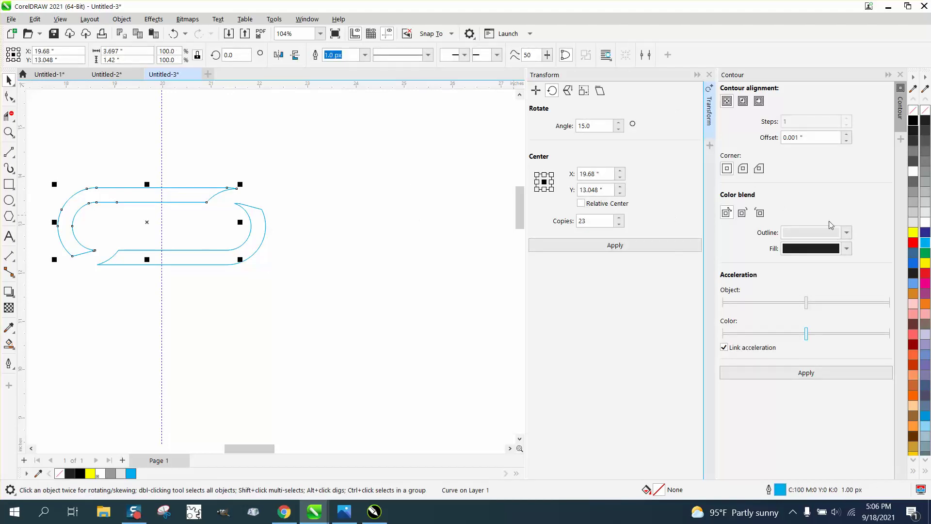
{"action": "left_click", "coordinate": [847, 234]}
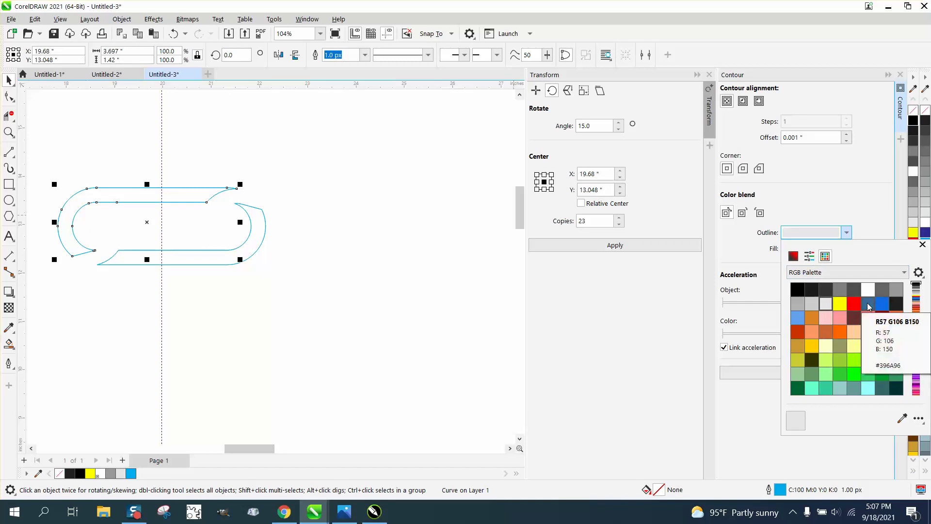
{"action": "left_click", "coordinate": [434, 215]}
{"action": "left_click_drag", "start_coordinate": [43, 169], "coordinate": [313, 279]}
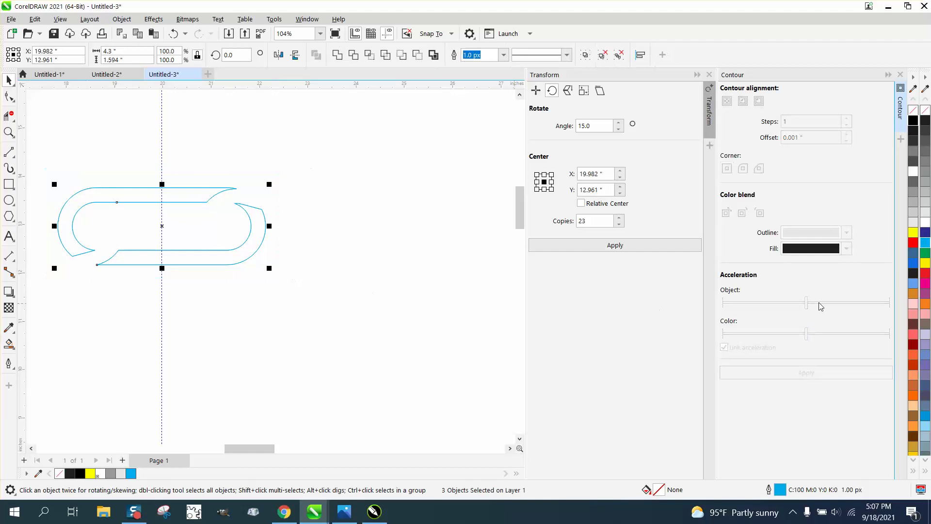
{"action": "right_click", "coordinate": [914, 257]}
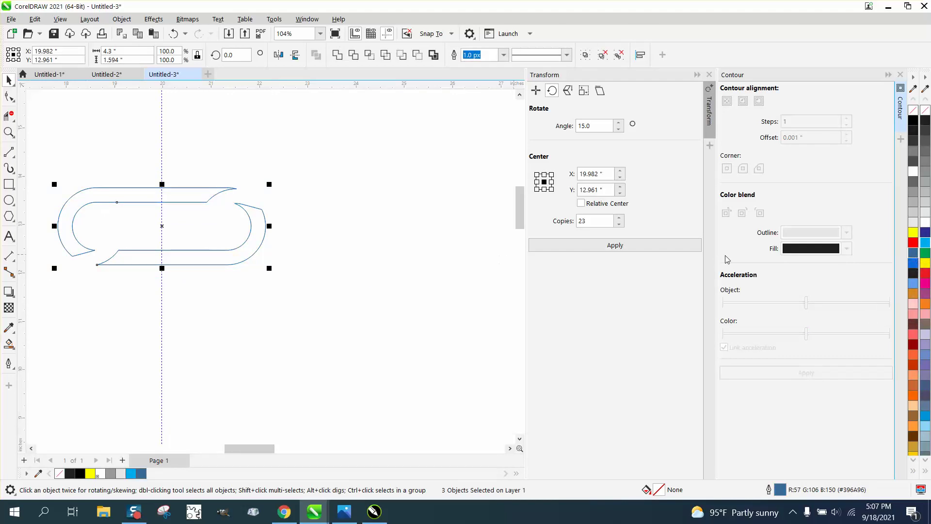
Contour the upper link half with a 0.001" offset and a bright sky-blue contour outline color
{"action": "left_click", "coordinate": [213, 184]}
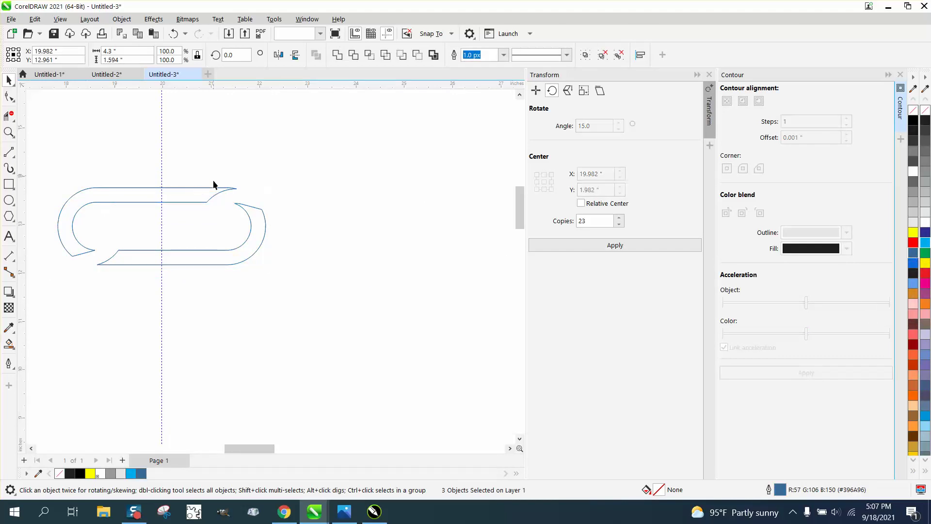
{"action": "left_click", "coordinate": [214, 187]}
{"action": "left_click", "coordinate": [847, 234]}
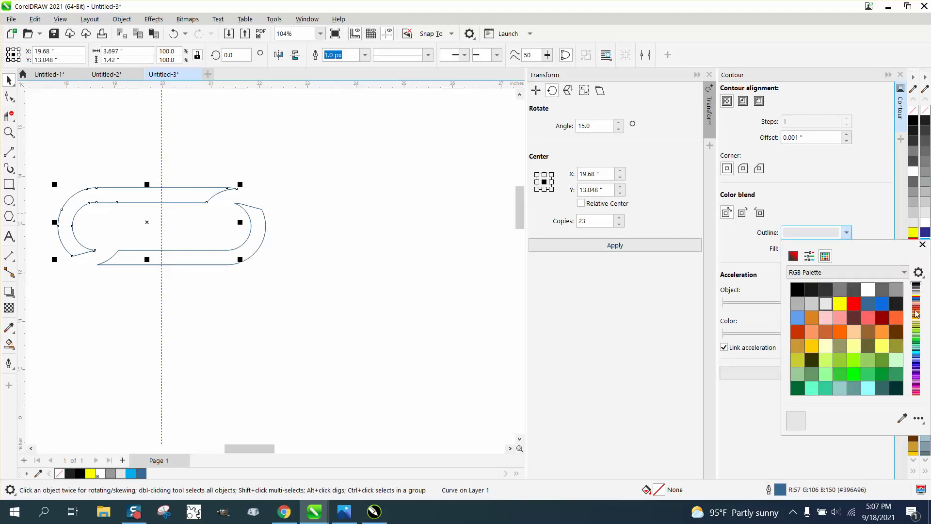
{"action": "left_click", "coordinate": [916, 357]}
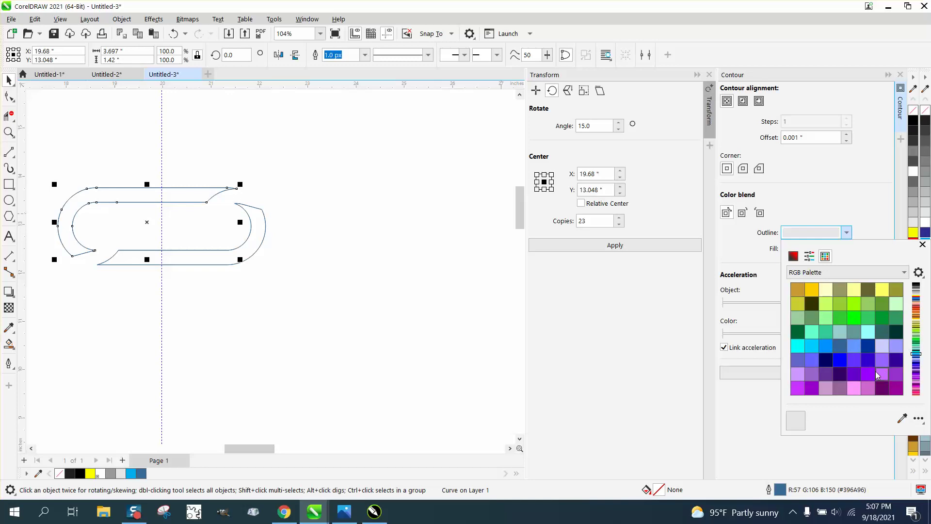
{"action": "left_click", "coordinate": [917, 298]}
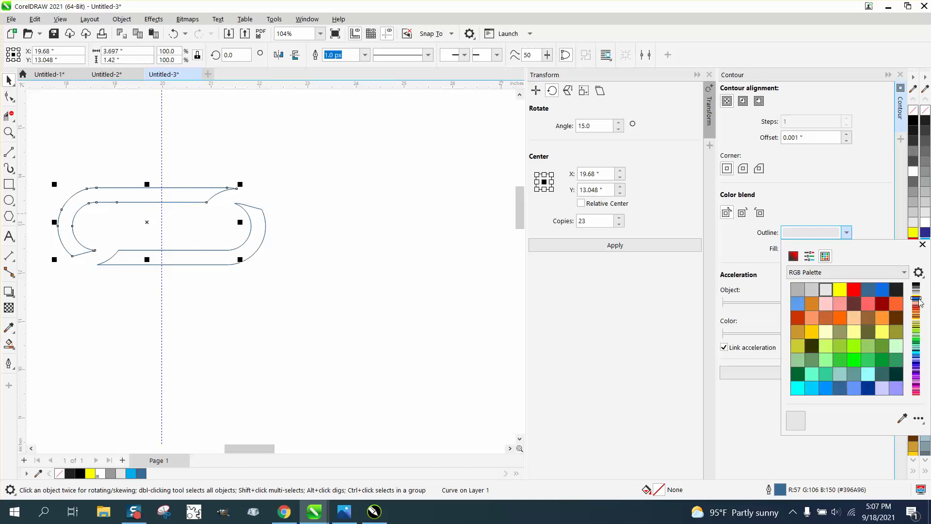
{"action": "left_click", "coordinate": [813, 389]}
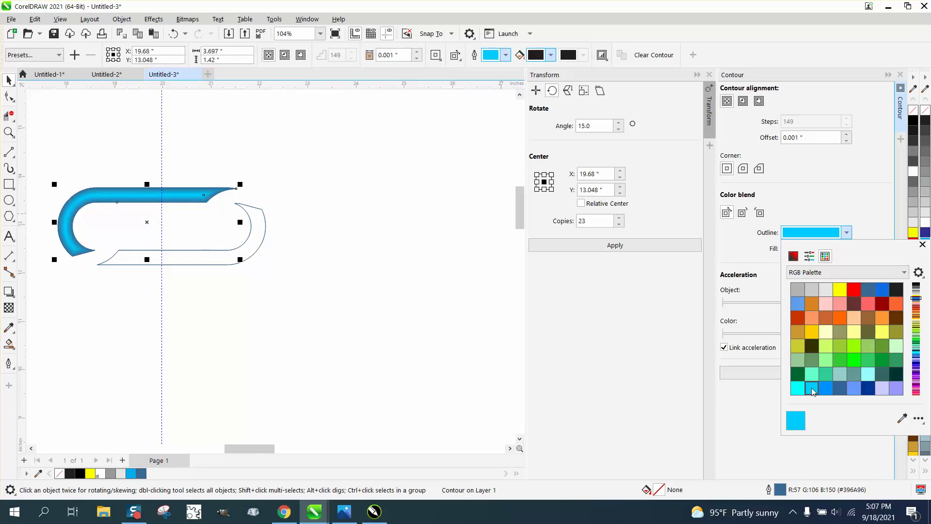
Apply the same sky-blue contour with a 0.001" offset to the lower link half
{"action": "left_click", "coordinate": [311, 287]}
{"action": "left_click", "coordinate": [252, 250]}
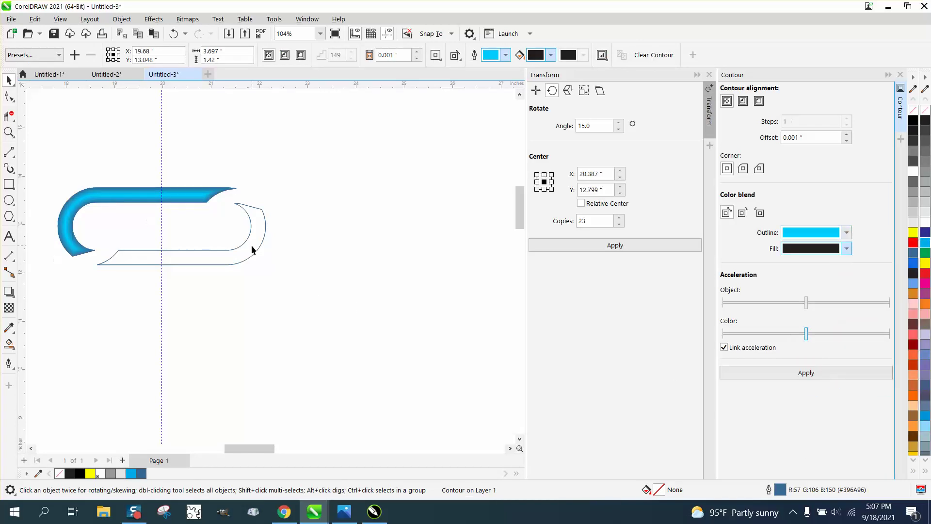
{"action": "left_click", "coordinate": [251, 250]}
{"action": "left_click", "coordinate": [804, 375]}
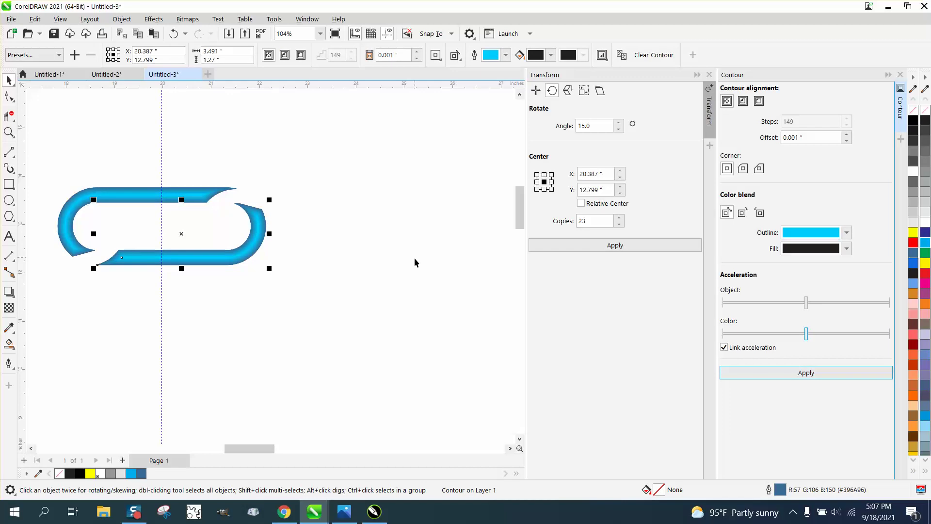
Examine the blue shading of the contoured link up close, then view the whole drawing
{"action": "left_click", "coordinate": [8, 132]}
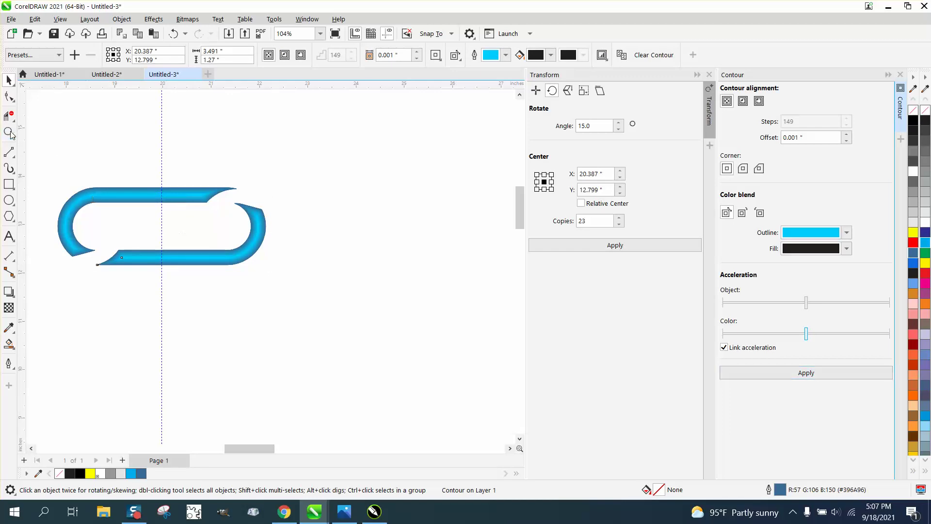
{"action": "left_click_drag", "start_coordinate": [60, 177], "coordinate": [149, 207]}
{"action": "right_click", "coordinate": [150, 207]}
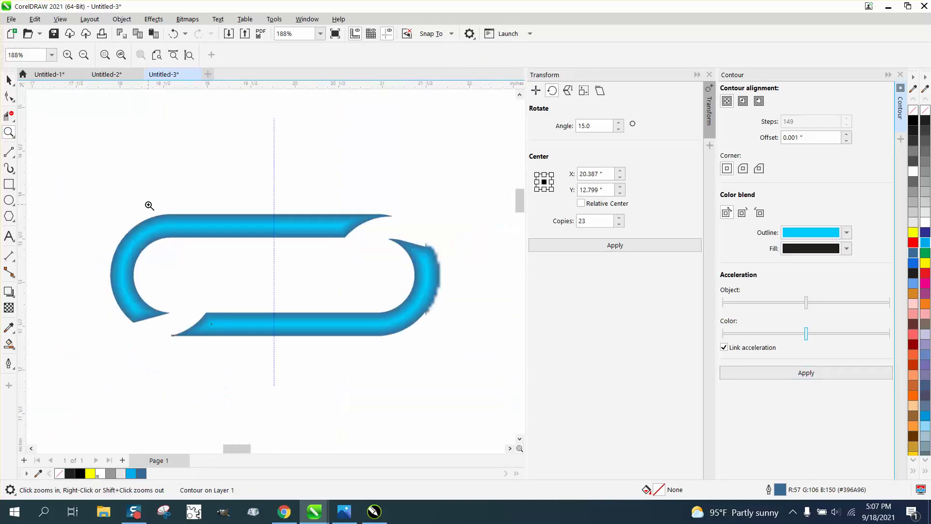
{"action": "left_click_drag", "start_coordinate": [62, 114], "coordinate": [473, 369]}
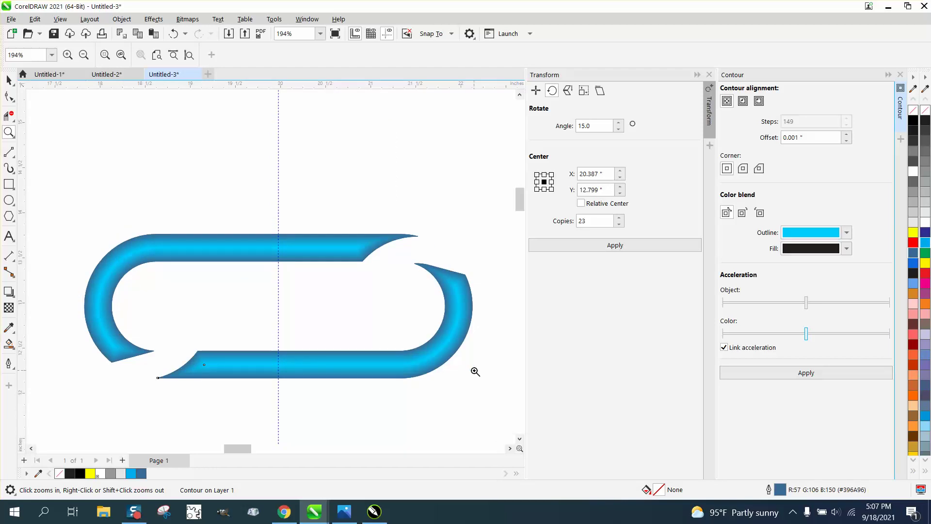
{"action": "right_click", "coordinate": [421, 274]}
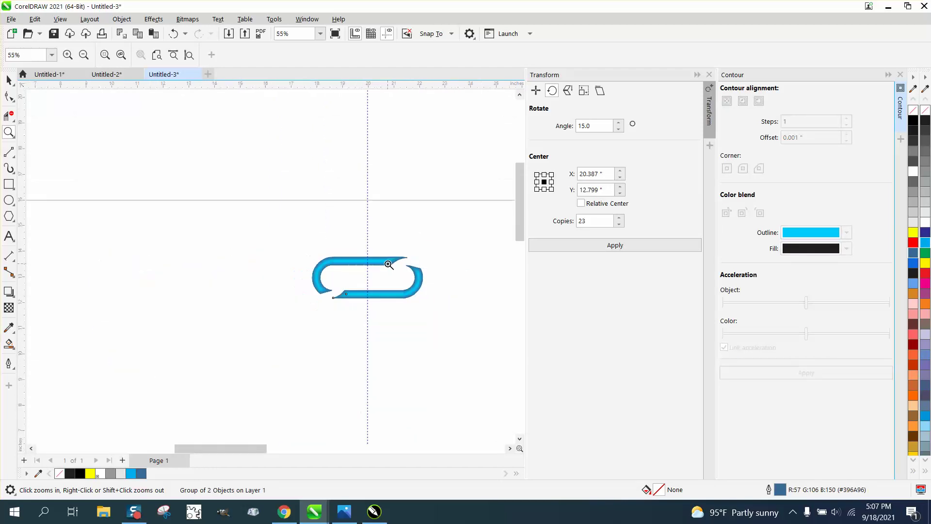
{"action": "right_click", "coordinate": [389, 264]}
{"action": "left_click", "coordinate": [9, 82]}
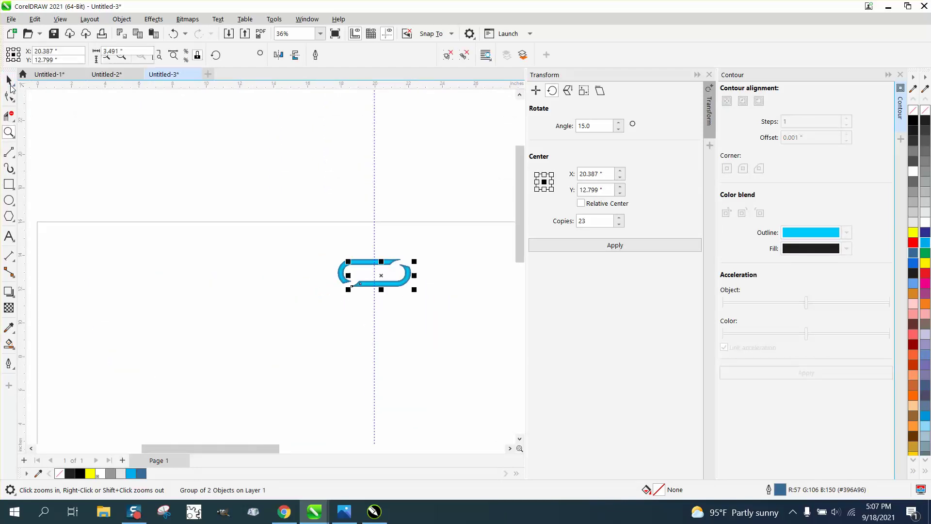
{"action": "key", "text": "F4"}
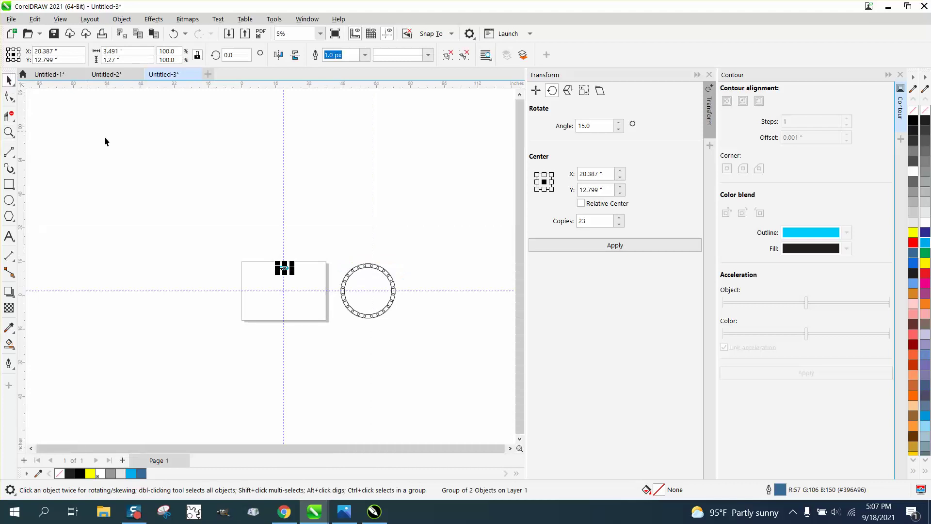
Try to move the ungrouped lower link half's rotation center to the intersection of the guidelines
{"action": "left_click", "coordinate": [17, 135]}
{"action": "left_click", "coordinate": [334, 297]}
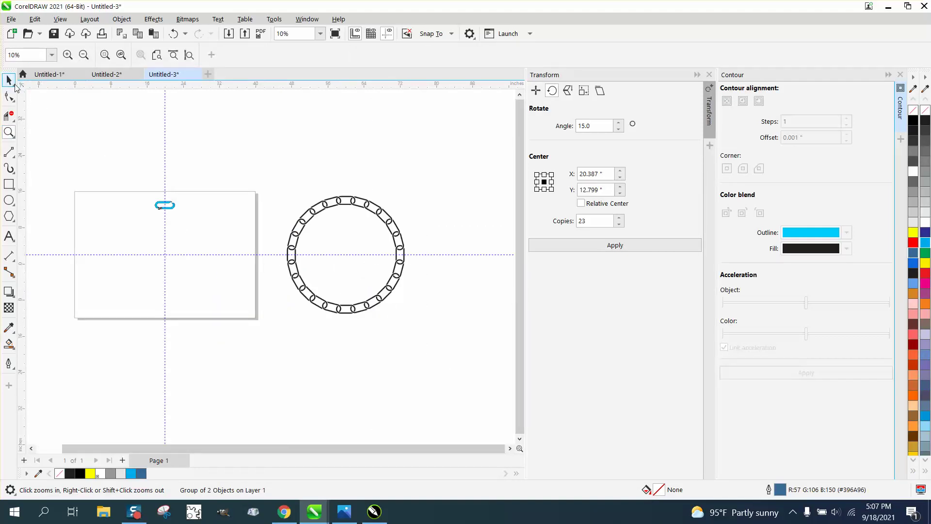
{"action": "left_click", "coordinate": [15, 85]}
{"action": "left_click", "coordinate": [166, 205]}
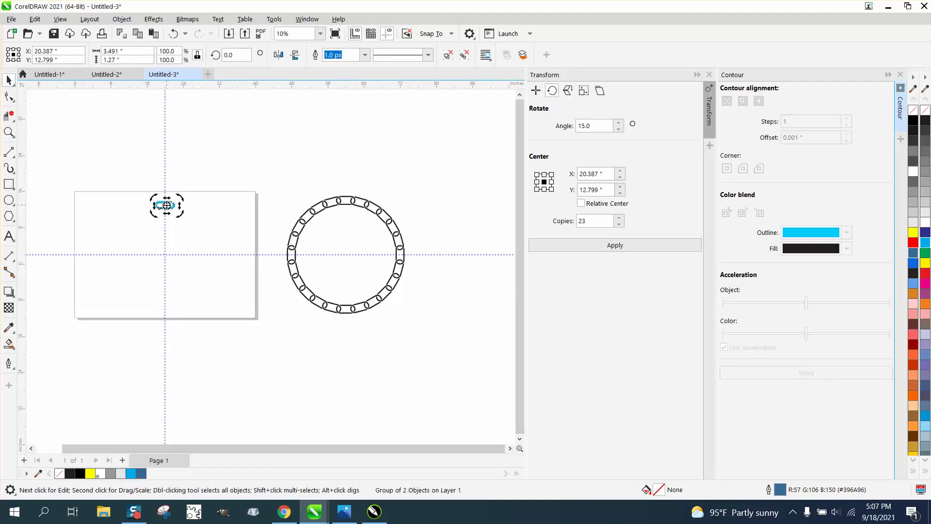
{"action": "left_click_drag", "start_coordinate": [167, 205], "coordinate": [165, 254]}
{"action": "left_click", "coordinate": [172, 189]}
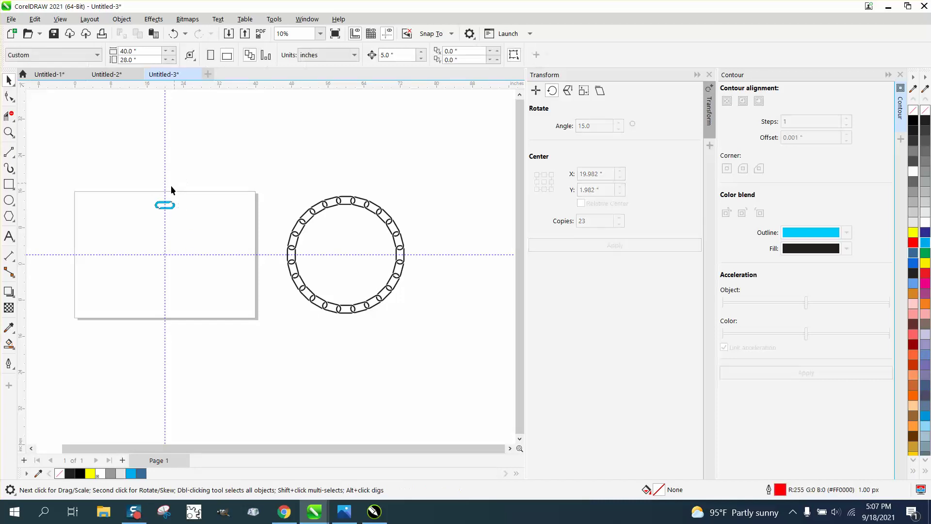
{"action": "left_click", "coordinate": [164, 205]}
{"action": "left_click", "coordinate": [164, 205]}
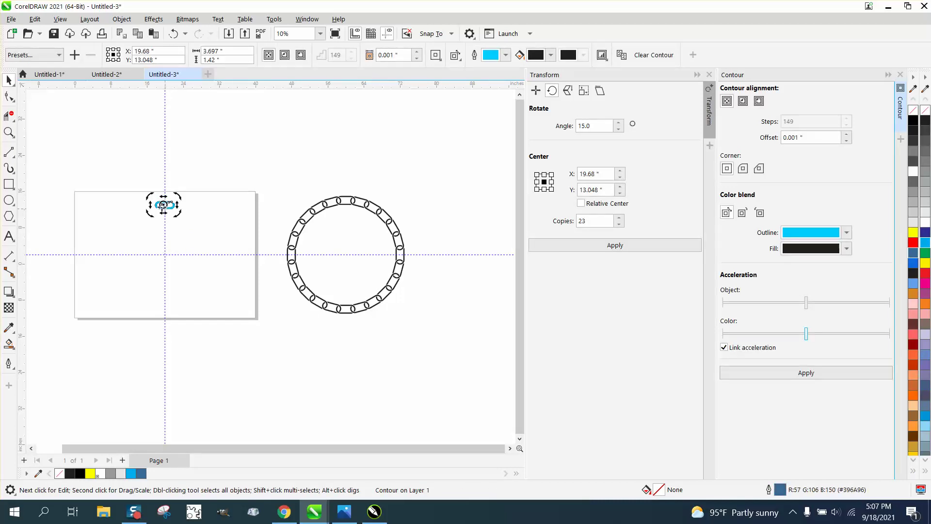
{"action": "left_click", "coordinate": [9, 132]}
{"action": "left_click", "coordinate": [201, 248]}
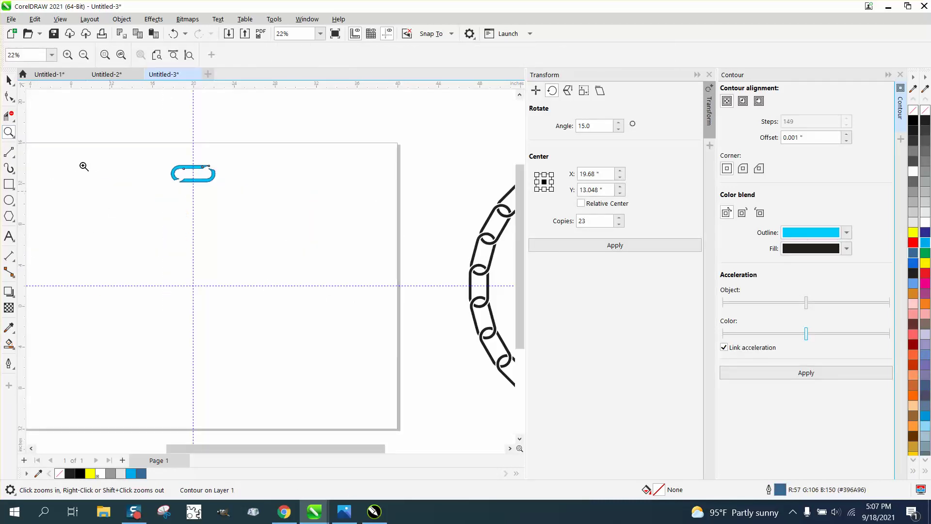
{"action": "left_click", "coordinate": [13, 89]}
{"action": "left_click", "coordinate": [49, 113]}
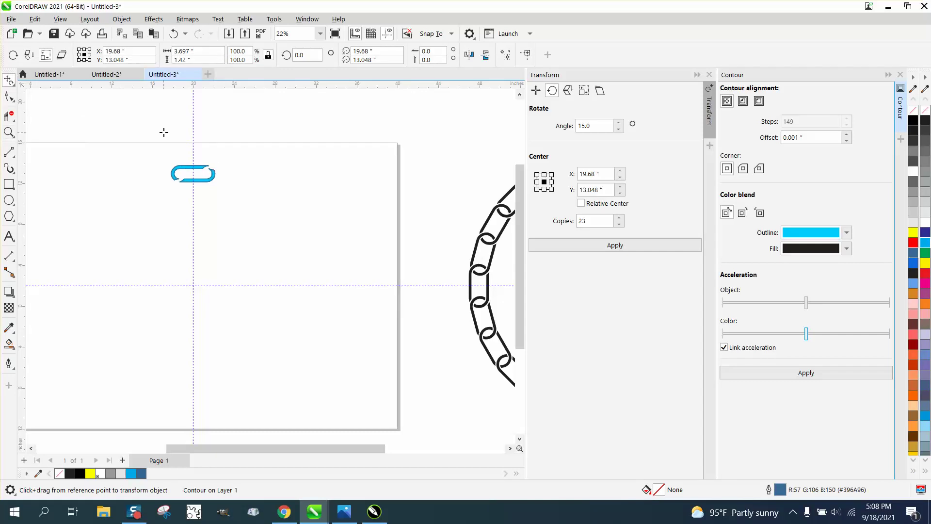
{"action": "left_click", "coordinate": [13, 85]}
{"action": "left_click", "coordinate": [38, 87]}
{"action": "left_click", "coordinate": [70, 103]}
{"action": "left_click", "coordinate": [182, 172]}
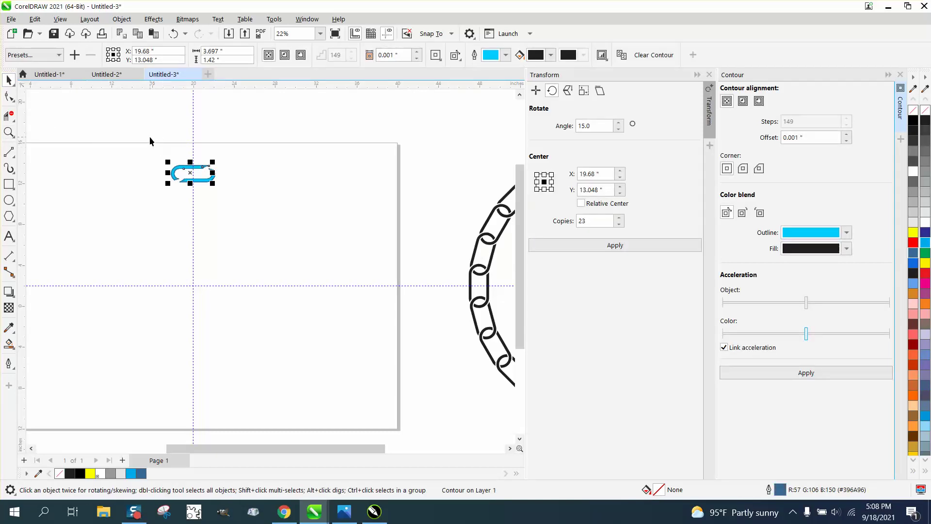
Group both blue contoured halves and move the group's rotation center to the intersection of the guidelines
{"action": "left_click_drag", "start_coordinate": [152, 142], "coordinate": [249, 203]}
{"action": "key", "text": "ctrl+g"}
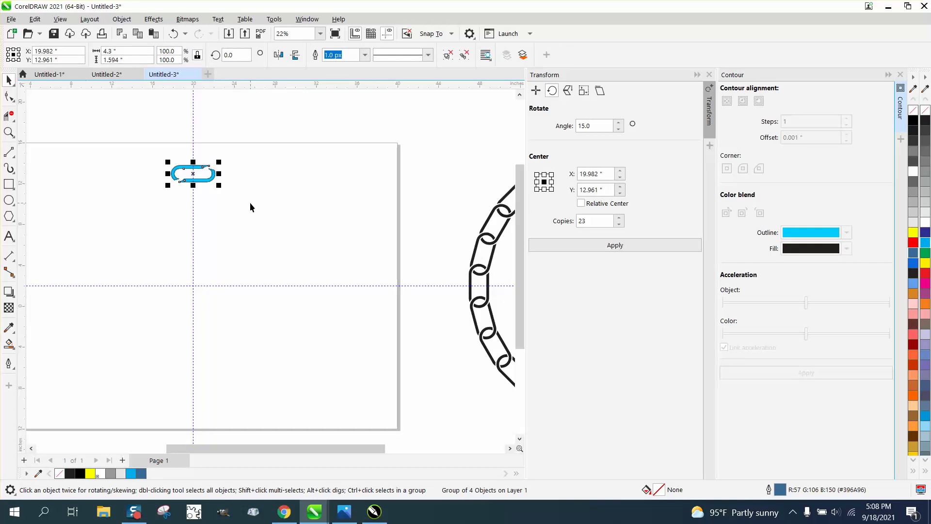
{"action": "left_click", "coordinate": [192, 179]}
{"action": "left_click_drag", "start_coordinate": [193, 173], "coordinate": [193, 285]}
{"action": "left_click", "coordinate": [249, 193]}
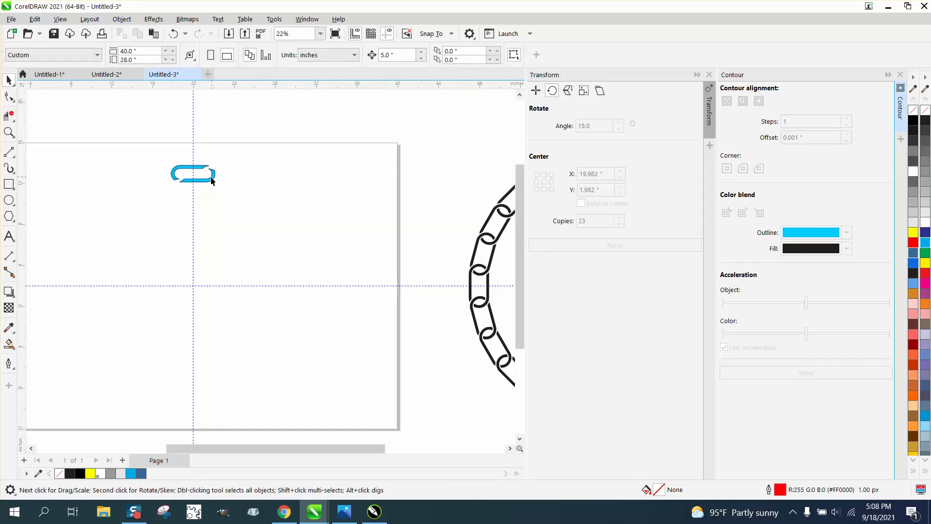
Rotate the blue link group by 15 degrees with 23 copies around its moved rotation center
{"action": "left_click", "coordinate": [211, 178]}
{"action": "left_click", "coordinate": [194, 179]}
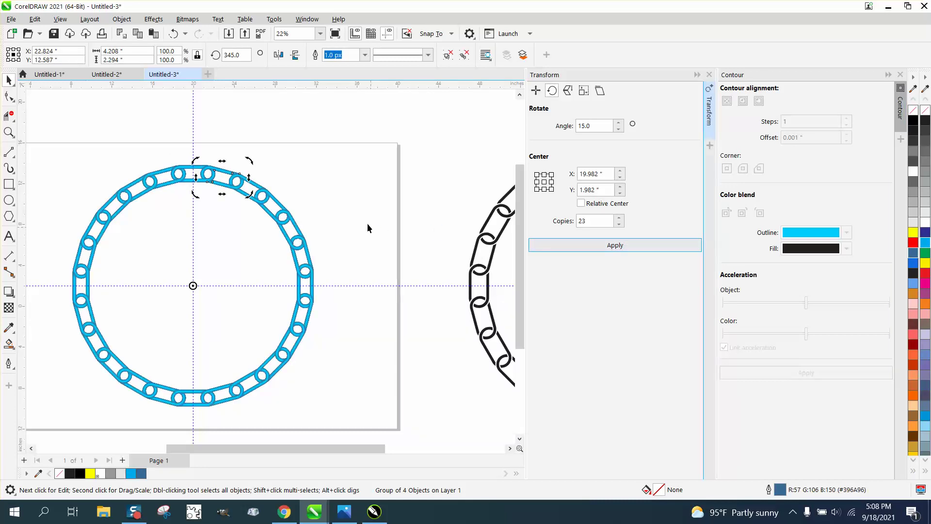
Examine up close how the shaded blue links overlap and interlock near the top of the chain
{"action": "left_click", "coordinate": [8, 132]}
{"action": "left_click_drag", "start_coordinate": [135, 175], "coordinate": [195, 194]}
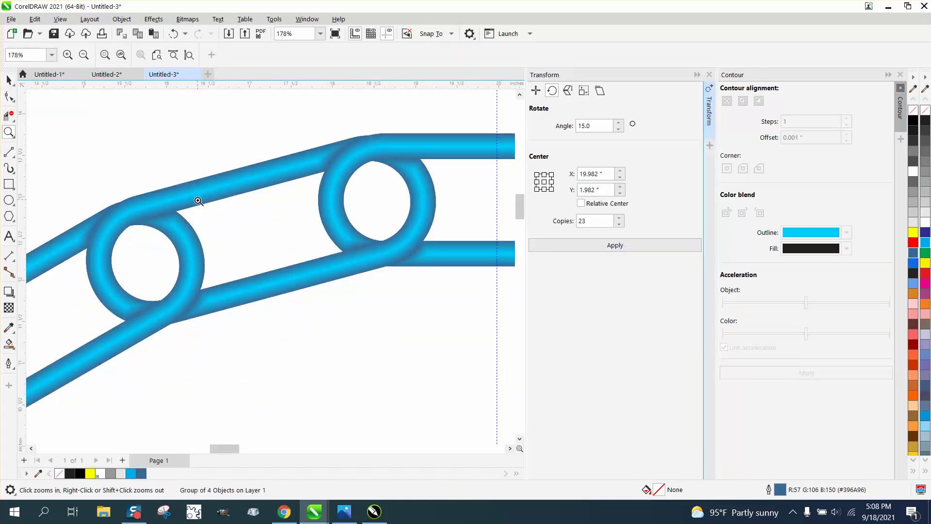
{"action": "scroll", "coordinate": [191, 203], "scroll_direction": "down", "scroll_amount": 5}
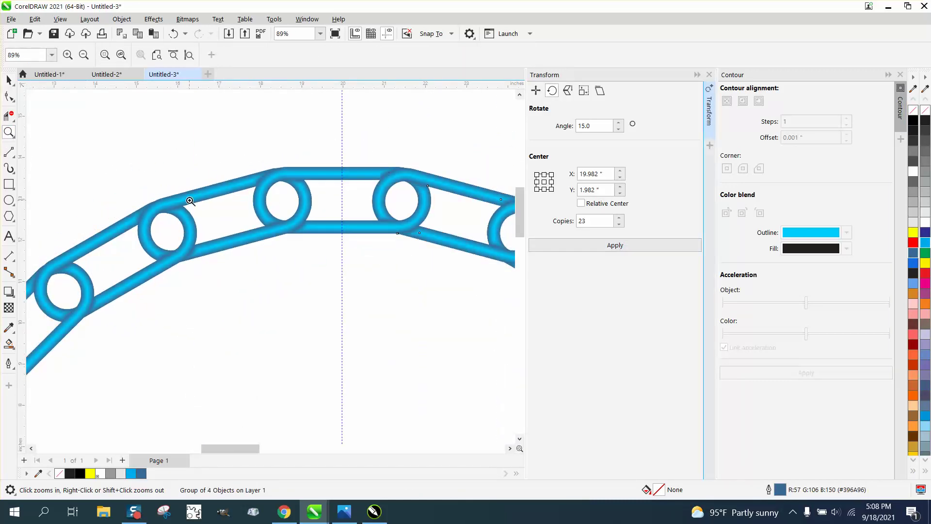
{"action": "scroll", "coordinate": [285, 226], "scroll_direction": "up", "scroll_amount": 7}
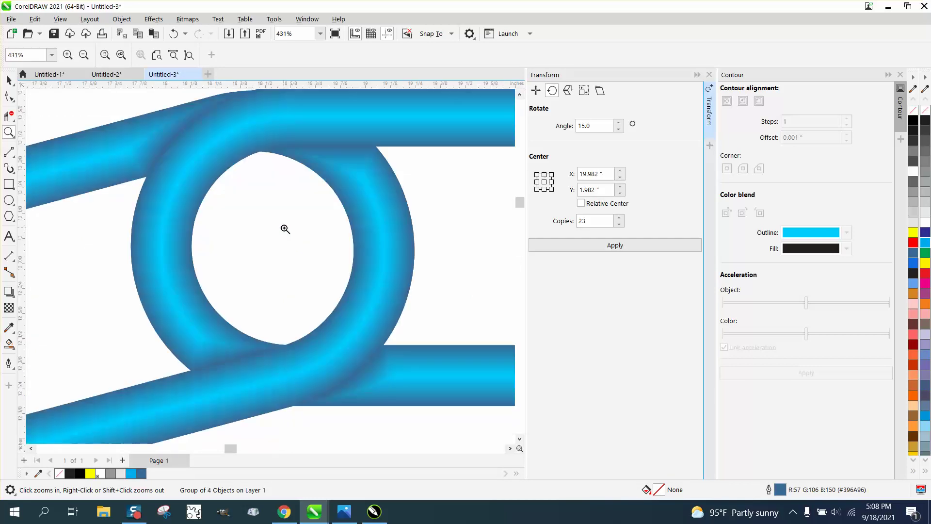
{"action": "scroll", "coordinate": [284, 227], "scroll_direction": "down", "scroll_amount": 6}
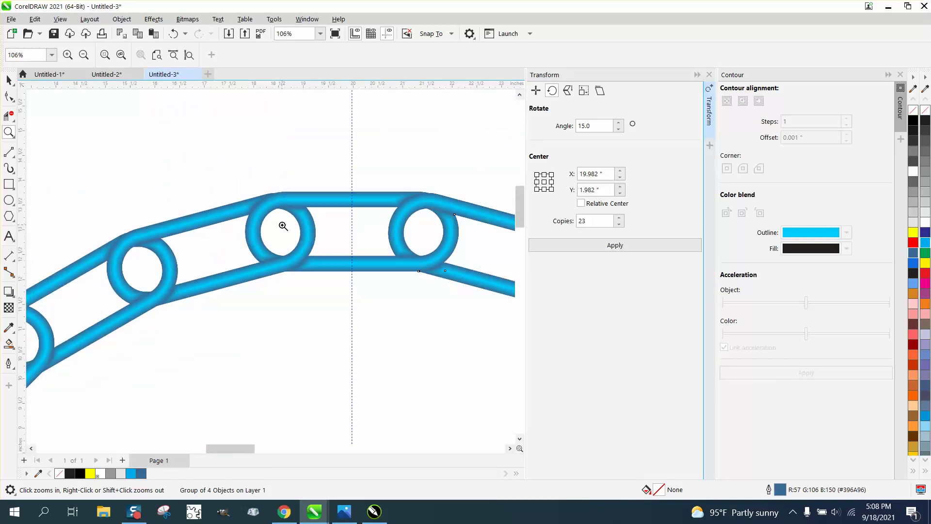
Undo the rotated copies, the blue link's grouping and the contour on the lower half
{"action": "left_click", "coordinate": [176, 35]}
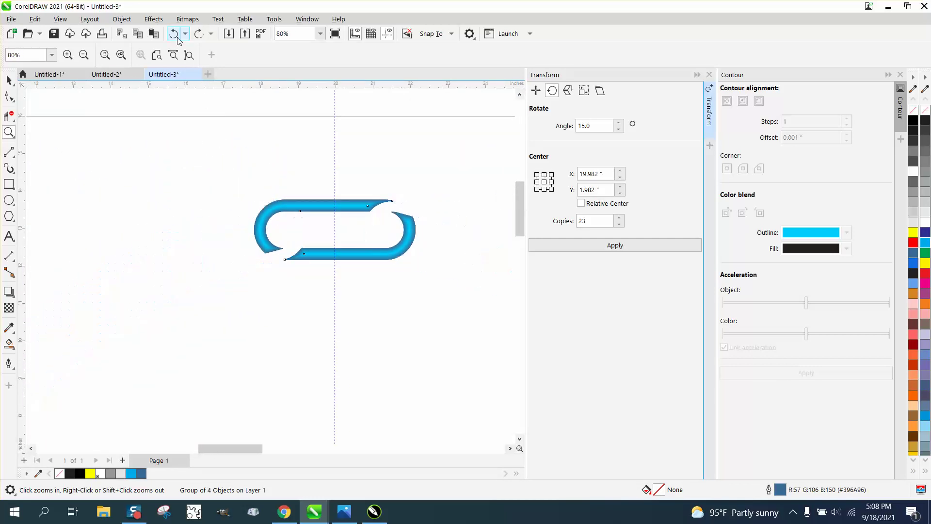
{"action": "left_click", "coordinate": [176, 35]}
{"action": "left_click", "coordinate": [176, 35]}
{"action": "left_click", "coordinate": [176, 35]}
{"action": "left_click", "coordinate": [177, 39]}
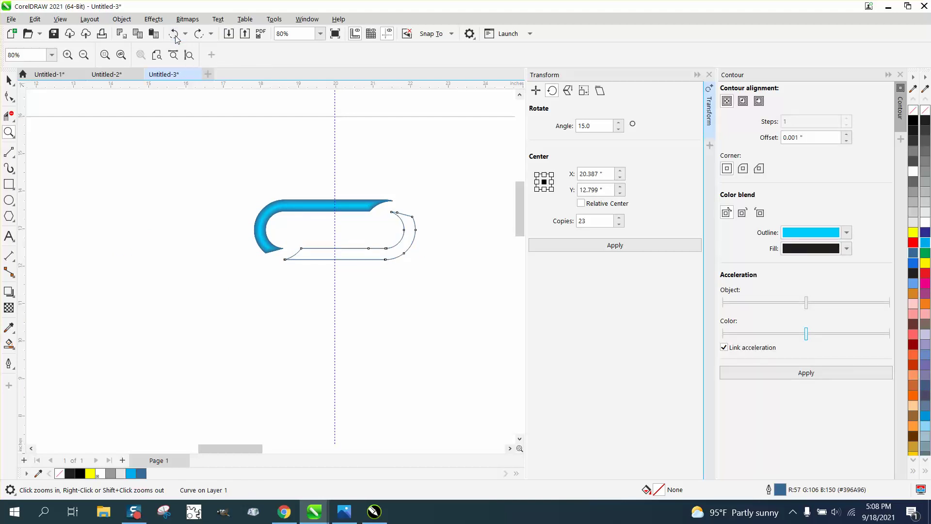
Undo the contour on the link's upper half and give both link halves a black outline
{"action": "left_click", "coordinate": [175, 38]}
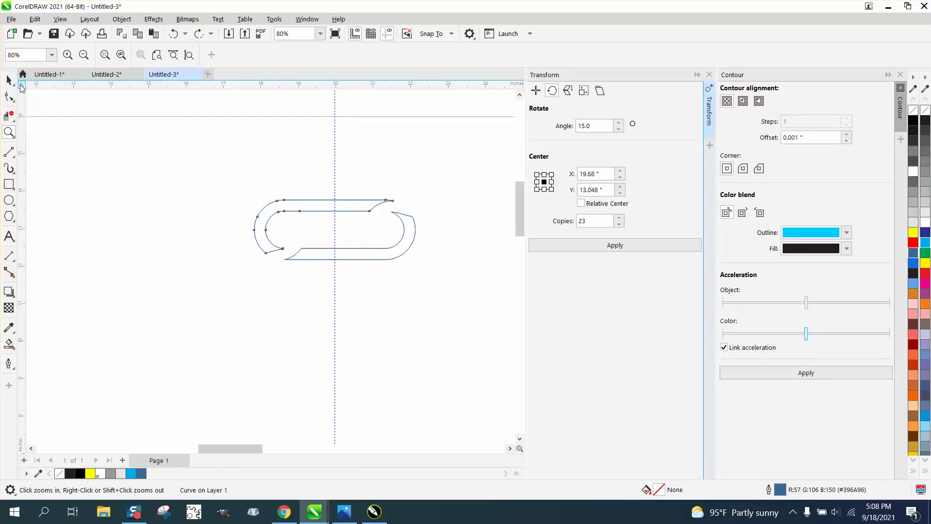
{"action": "left_click", "coordinate": [9, 80]}
{"action": "left_click_drag", "start_coordinate": [248, 172], "coordinate": [425, 313]}
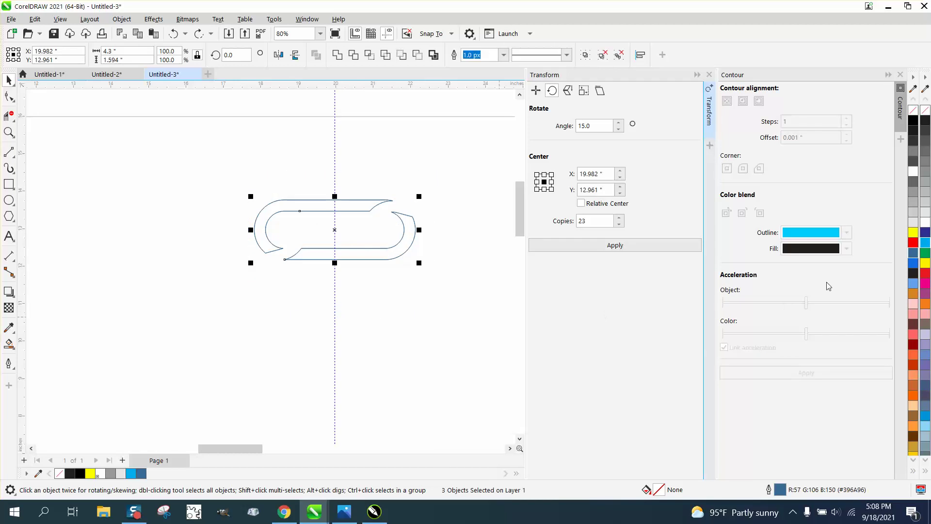
{"action": "right_click", "coordinate": [914, 124]}
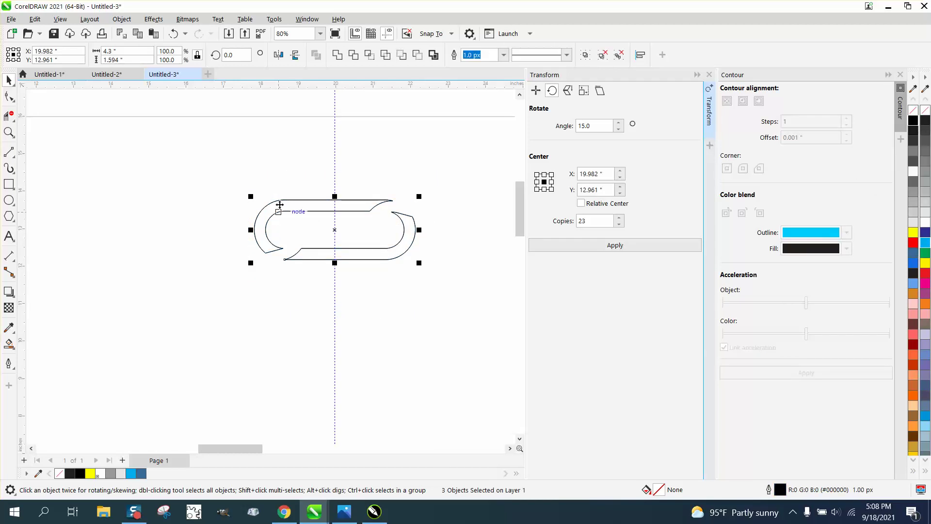
Try filling the link's upper half with yellow, and undo that fill
{"action": "left_click", "coordinate": [314, 208]}
{"action": "left_click", "coordinate": [361, 212]}
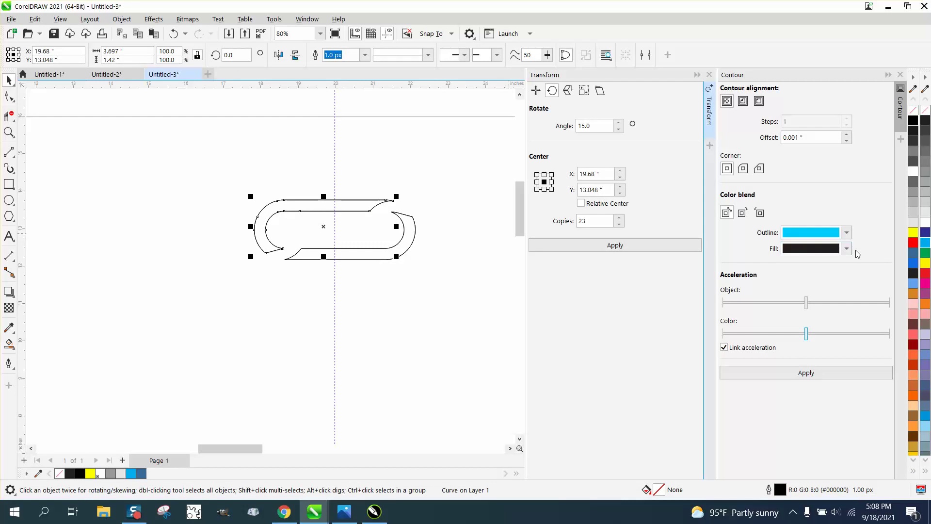
{"action": "left_click", "coordinate": [914, 234]}
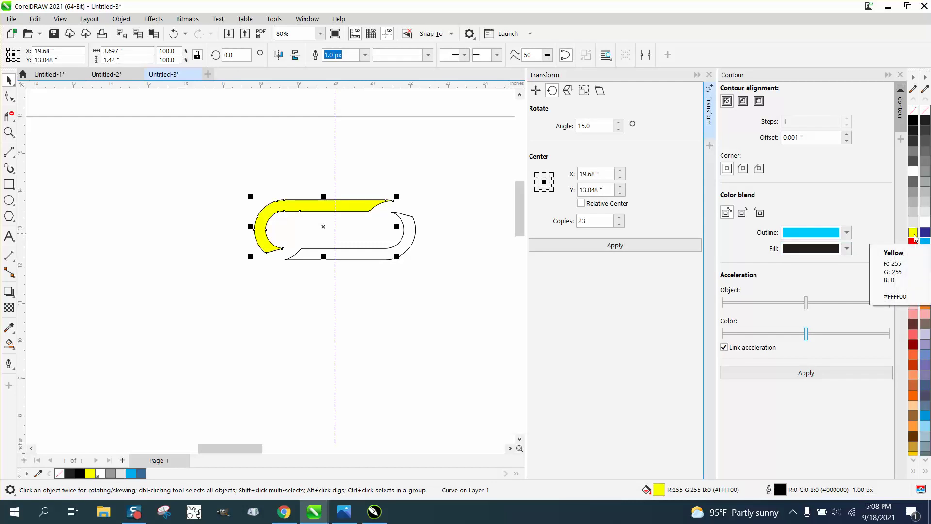
{"action": "left_click", "coordinate": [173, 33]}
{"action": "left_click", "coordinate": [298, 182]}
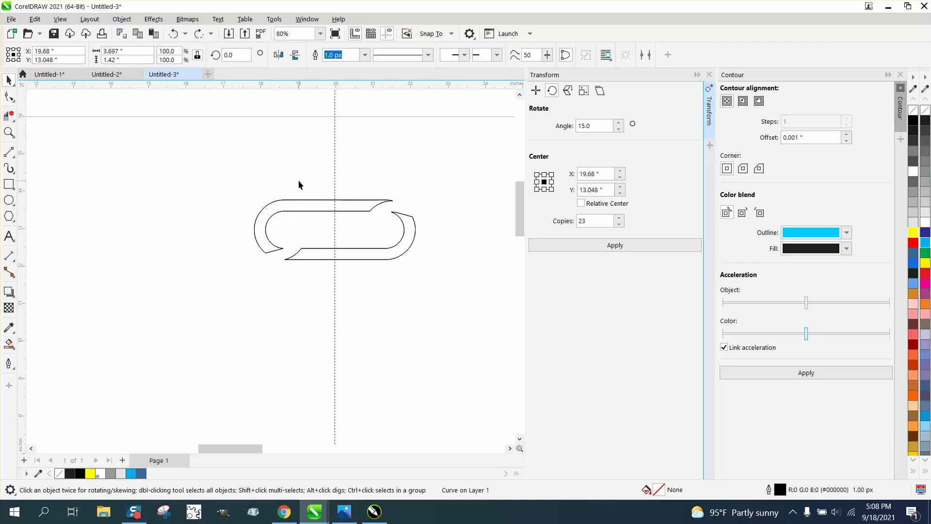
Apply a contour with yellow outline color and black fill color to the upper and lower halves of the link
{"action": "left_click", "coordinate": [316, 199]}
{"action": "left_click", "coordinate": [847, 234]}
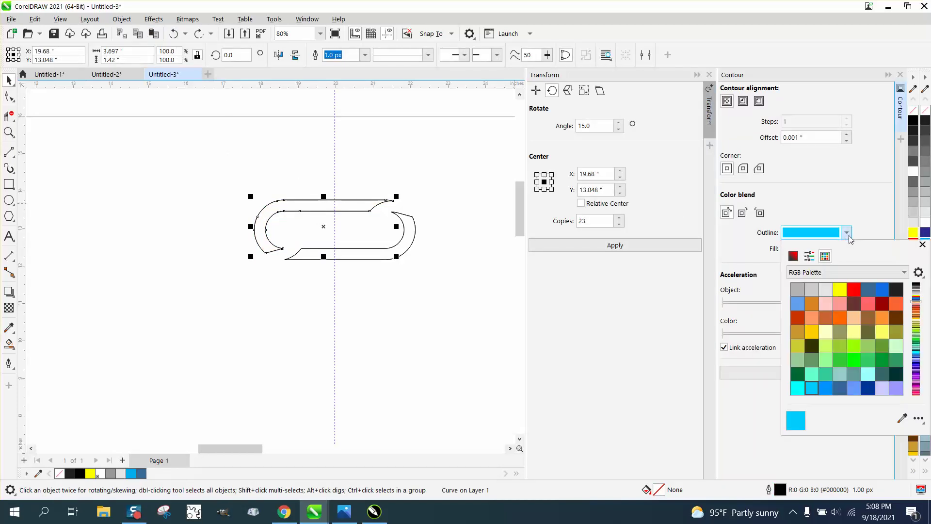
{"action": "left_click", "coordinate": [840, 290]}
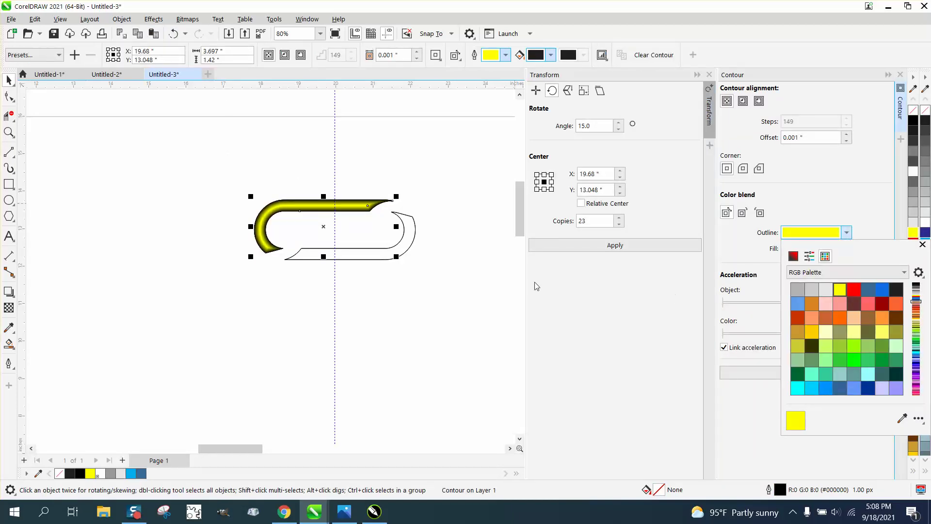
{"action": "left_click", "coordinate": [409, 247]}
{"action": "left_click", "coordinate": [407, 246]}
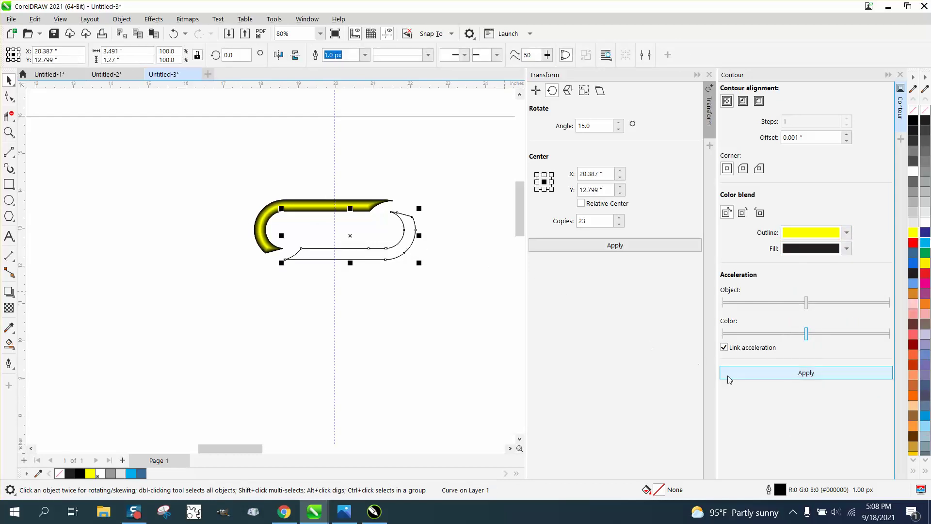
{"action": "left_click", "coordinate": [807, 373]}
Group both yellow contoured link halves into one object
{"action": "left_click_drag", "start_coordinate": [235, 180], "coordinate": [451, 289]}
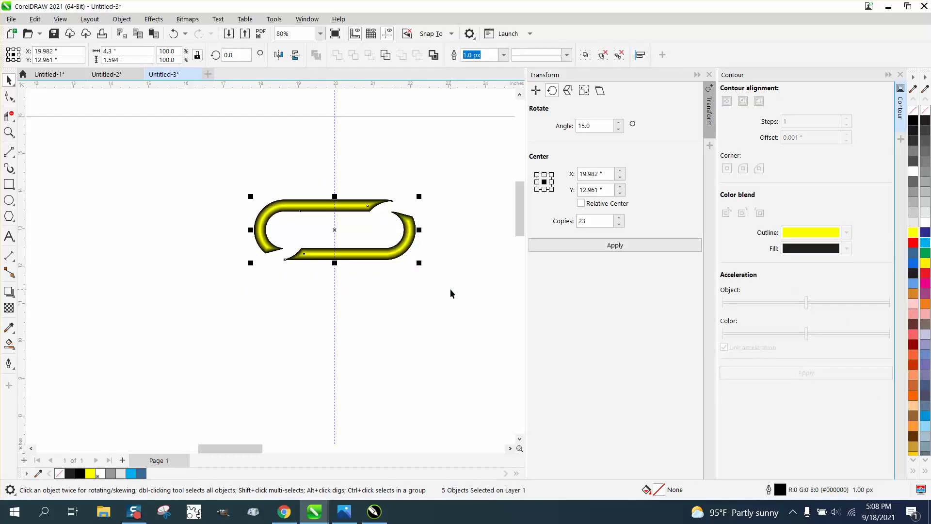
{"action": "key", "text": "ctrl+g"}
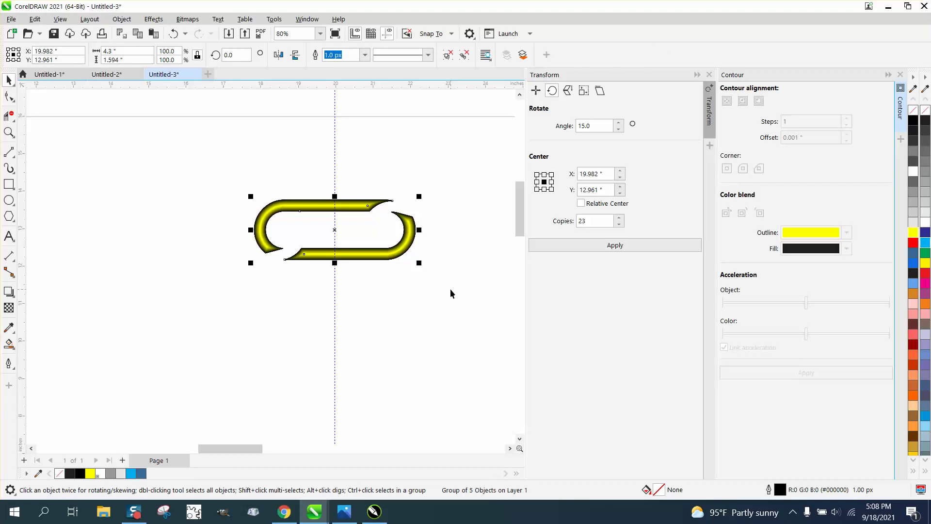
{"action": "left_click", "coordinate": [450, 289]}
{"action": "scroll", "coordinate": [362, 234], "scroll_direction": "down", "scroll_amount": 5}
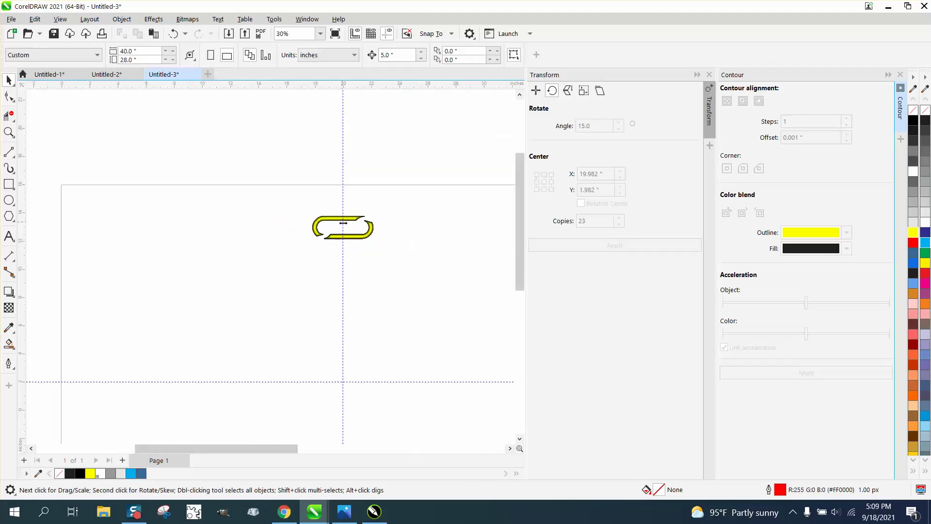
{"action": "left_click", "coordinate": [348, 224]}
{"action": "left_click", "coordinate": [344, 227]}
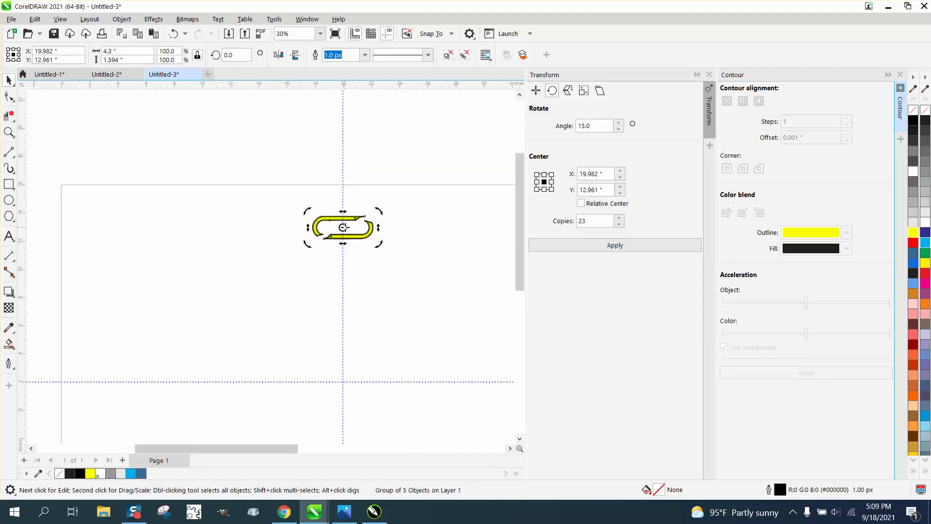
{"action": "left_click_drag", "start_coordinate": [344, 227], "coordinate": [338, 353]}
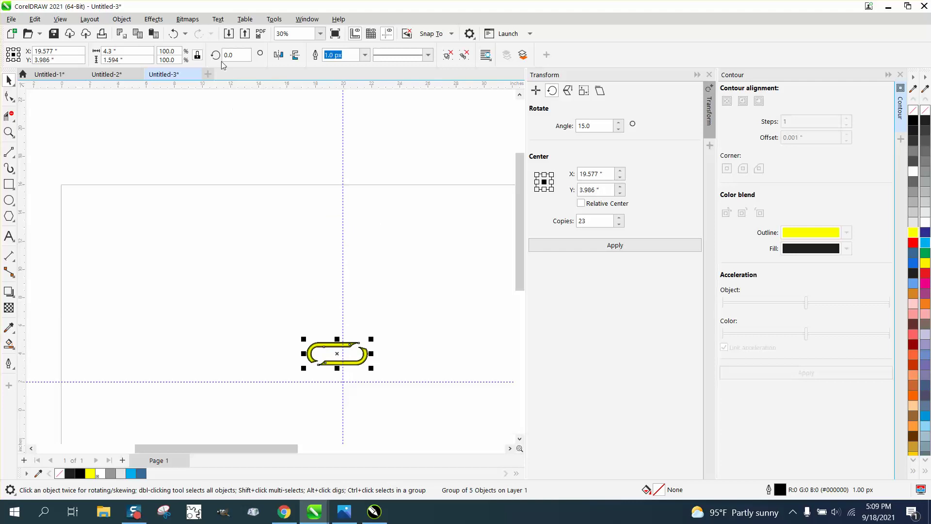
{"action": "left_click", "coordinate": [173, 33]}
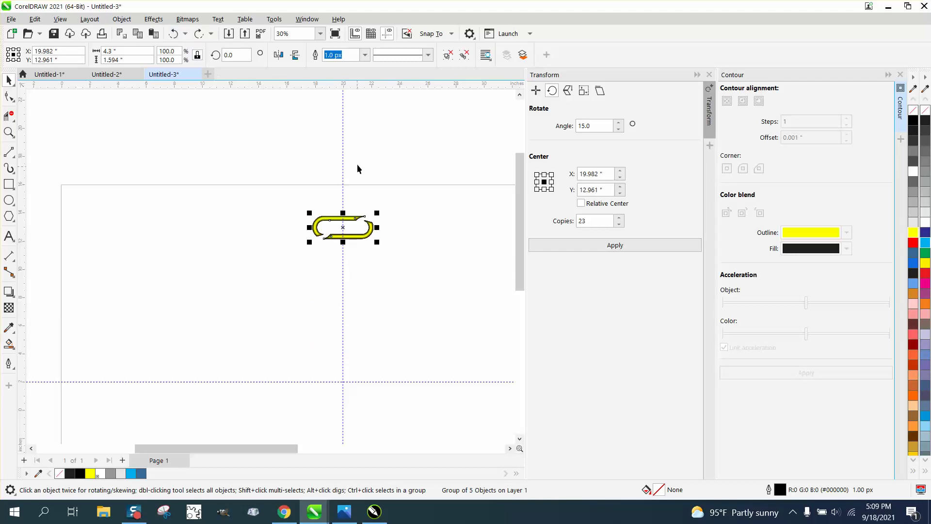
Move the yellow link group's rotation center straight down to the intersection of the guidelines
{"action": "left_click", "coordinate": [350, 220]}
{"action": "left_click", "coordinate": [345, 229]}
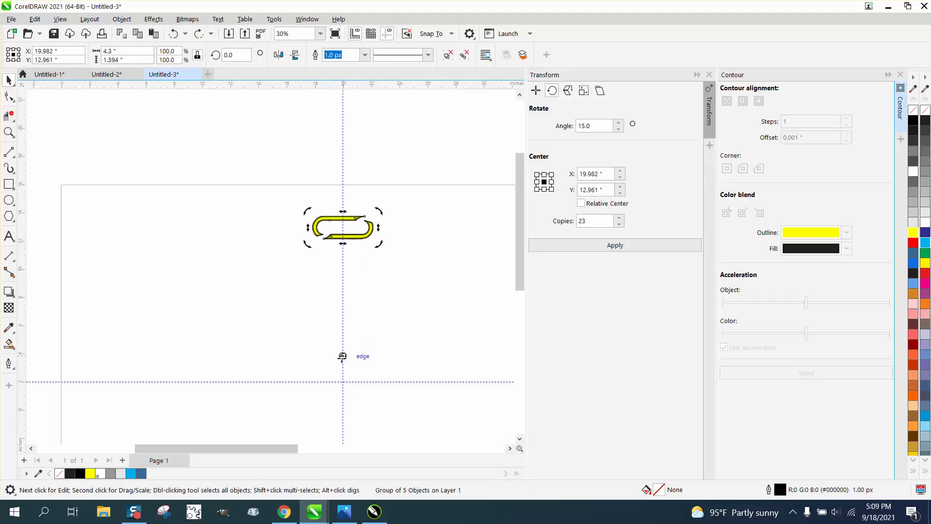
{"action": "left_click_drag", "start_coordinate": [342, 357], "coordinate": [343, 382]}
{"action": "left_click", "coordinate": [374, 335]}
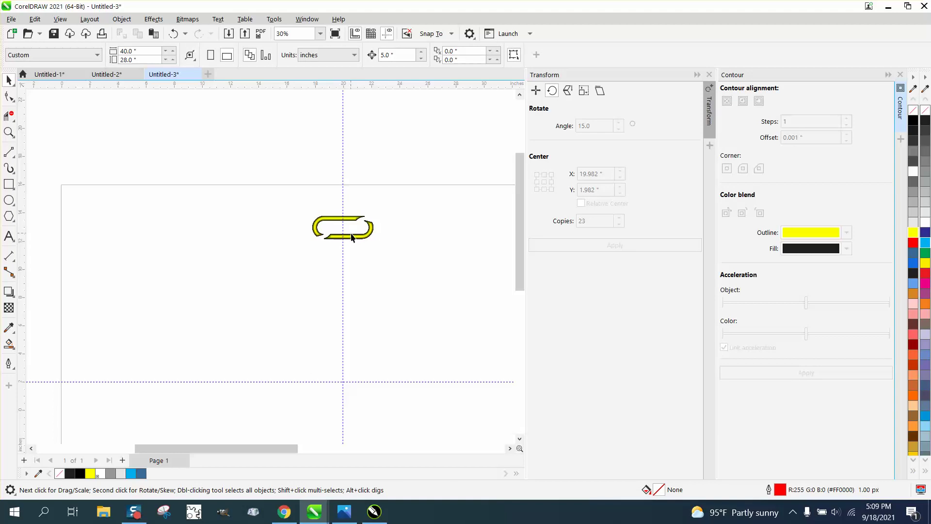
Rotate the yellow link group by 15 degrees with 23 copies around its moved rotation center
{"action": "left_click", "coordinate": [352, 237]}
{"action": "left_click", "coordinate": [350, 228]}
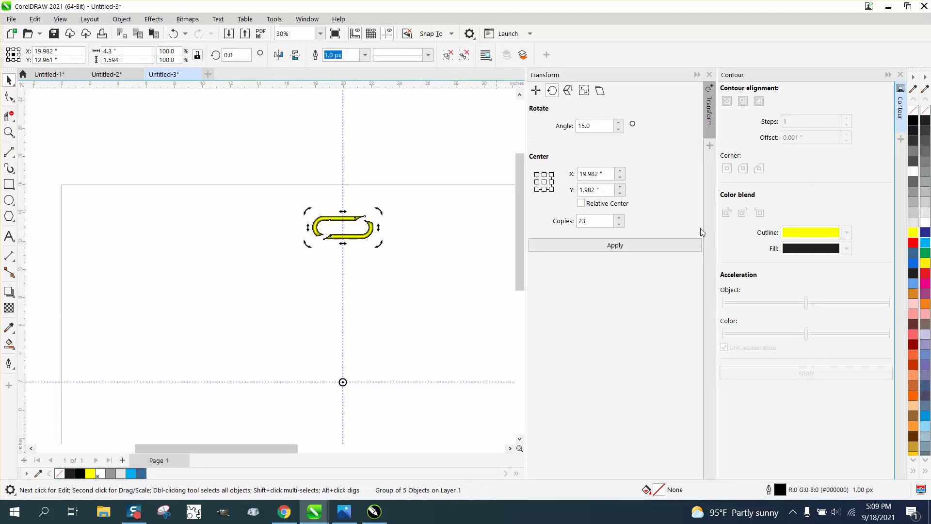
{"action": "left_click", "coordinate": [588, 245]}
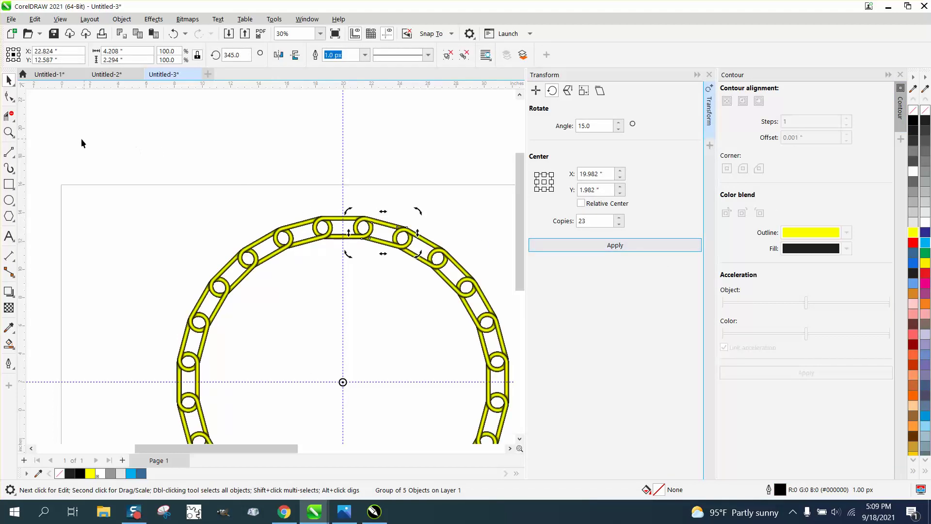
{"action": "left_click", "coordinate": [54, 182]}
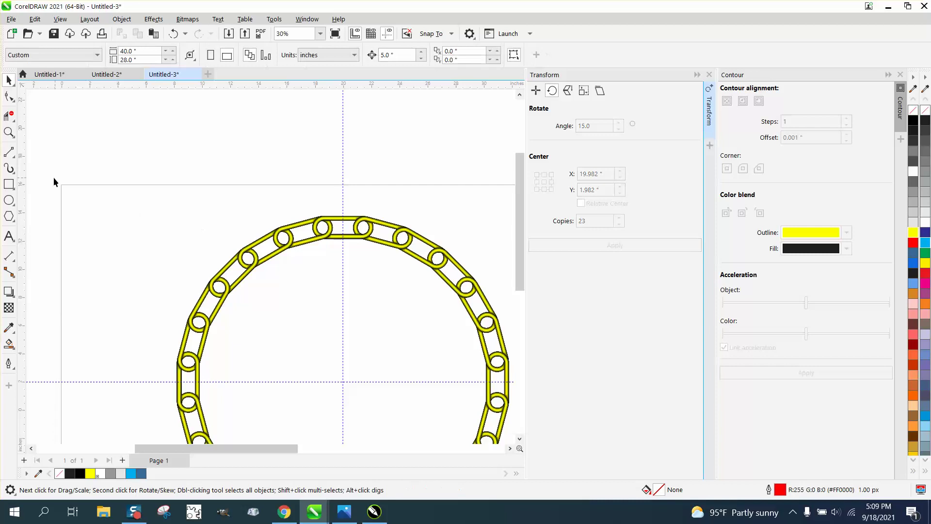
Examine up close how the shaded yellow links overlap along the upper-left part of the chain
{"action": "left_click", "coordinate": [9, 132]}
{"action": "left_click_drag", "start_coordinate": [240, 216], "coordinate": [325, 267]}
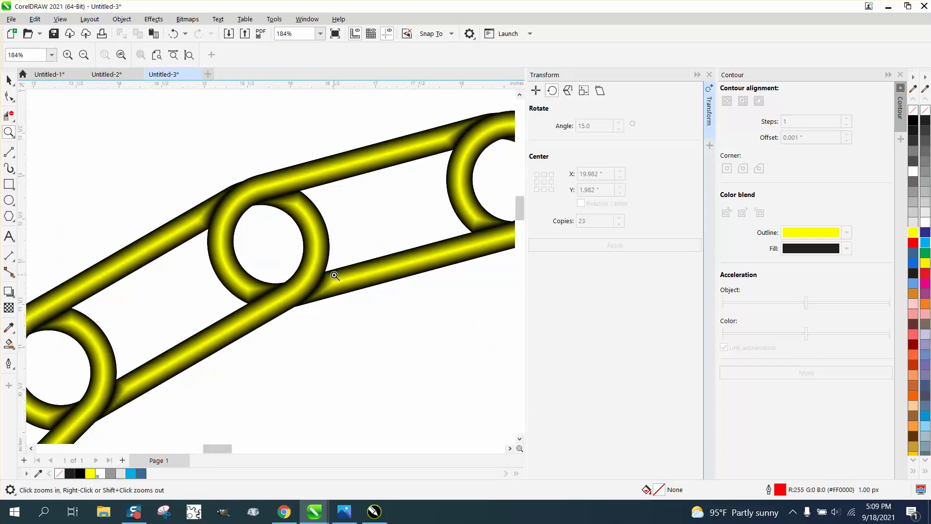